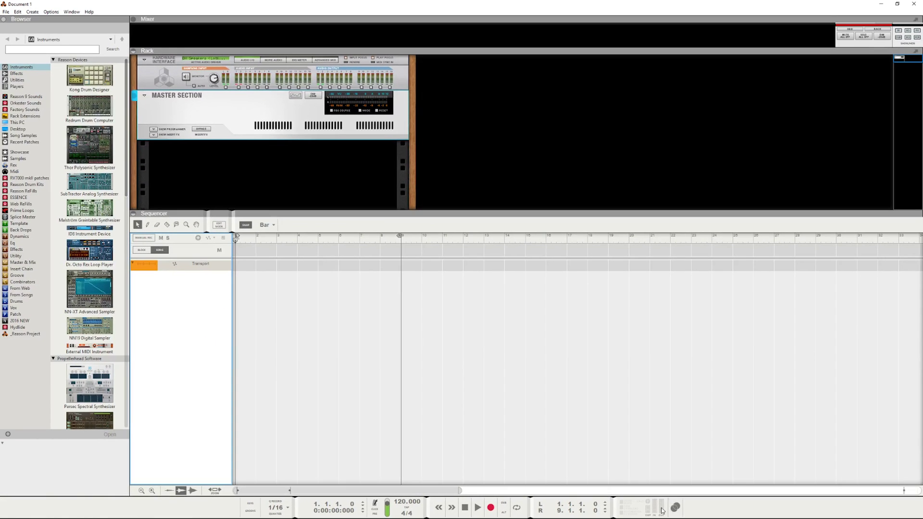
Back out of the Allihoopa export and open Edit > Preferences to pick the Dark theme
click(674, 507)
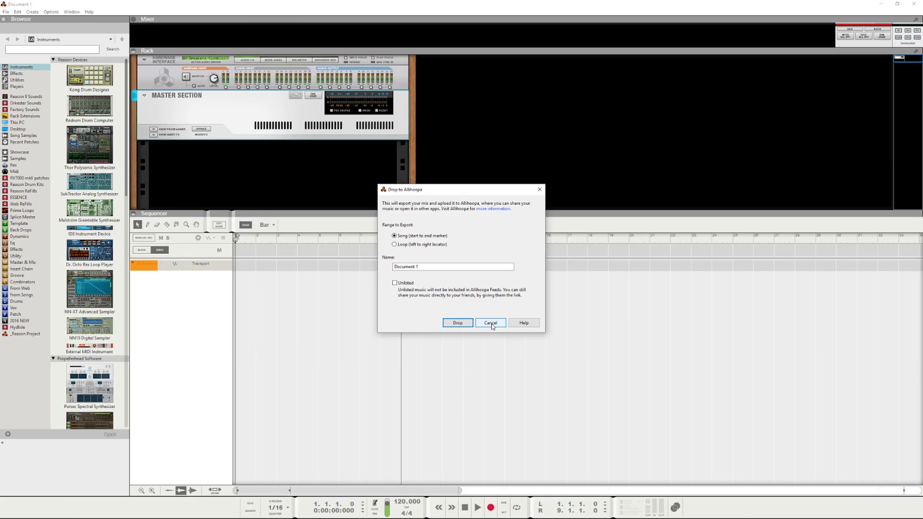
click(490, 323)
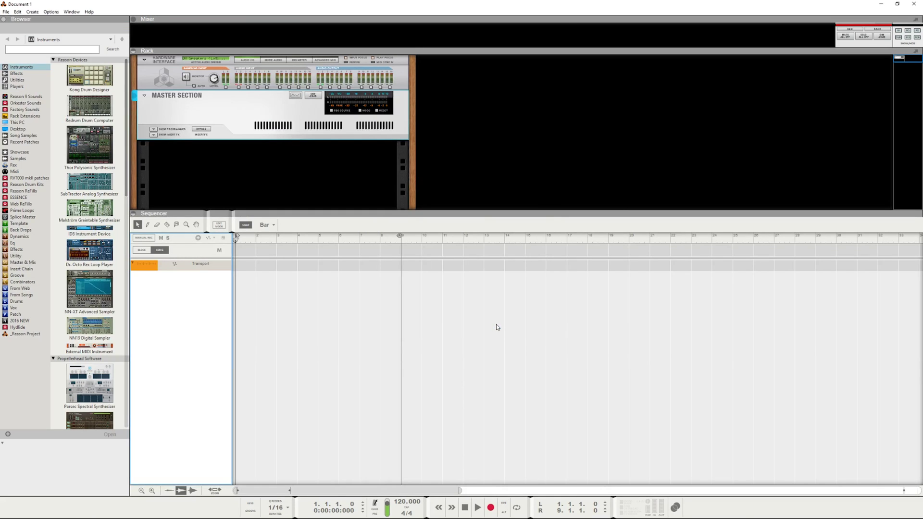
click(6, 12)
mouse_move(17, 12)
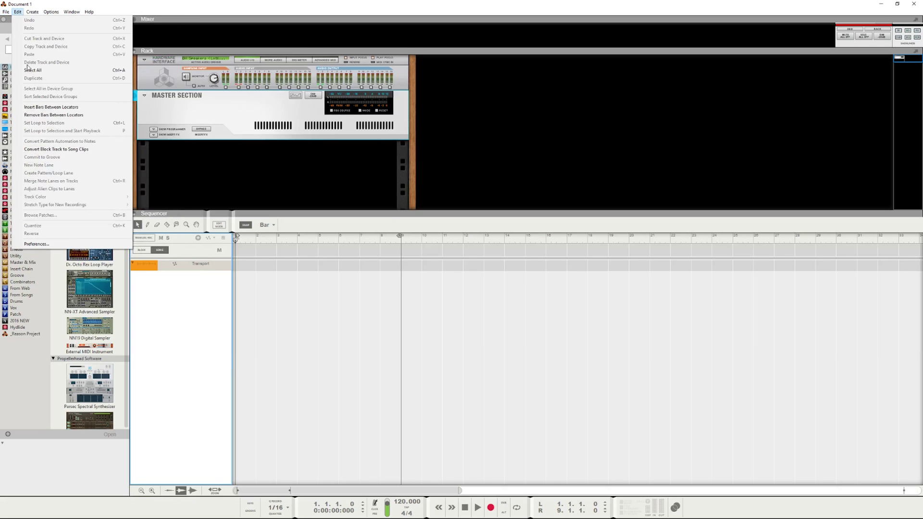
click(36, 244)
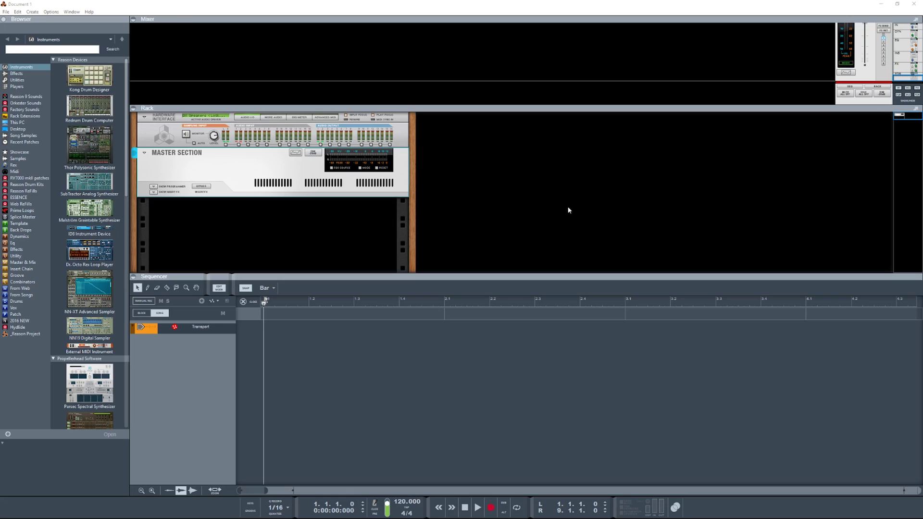
Drag the pane dividers so the rack fills most of the window above a thin mixer strip
drag(503, 275, 524, 11)
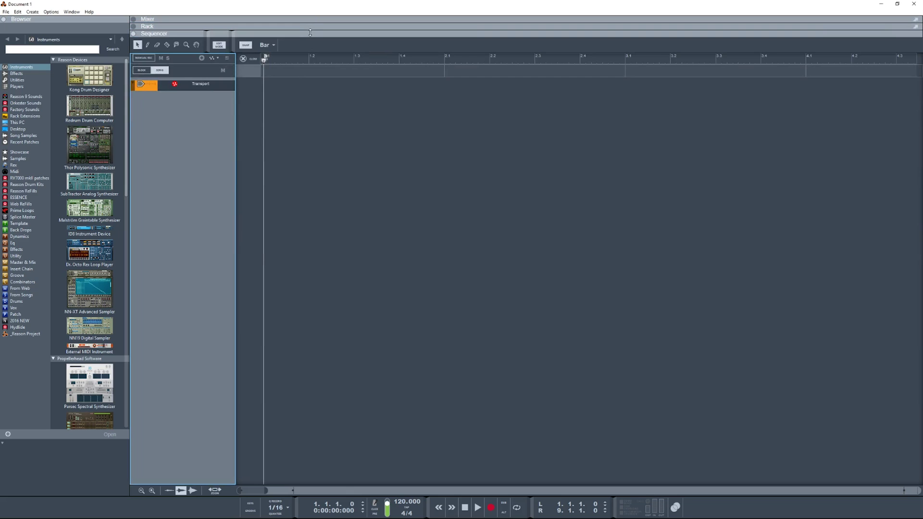
drag(310, 33, 284, 439)
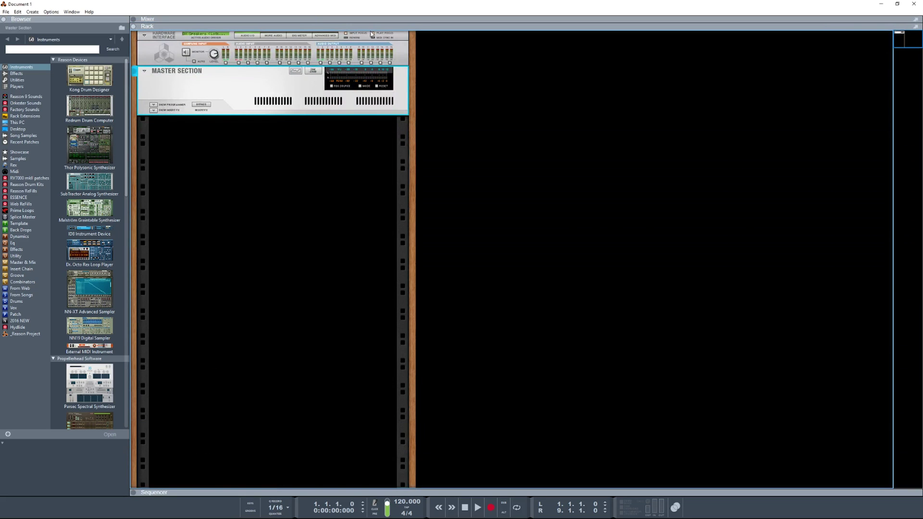
drag(373, 27, 375, 480)
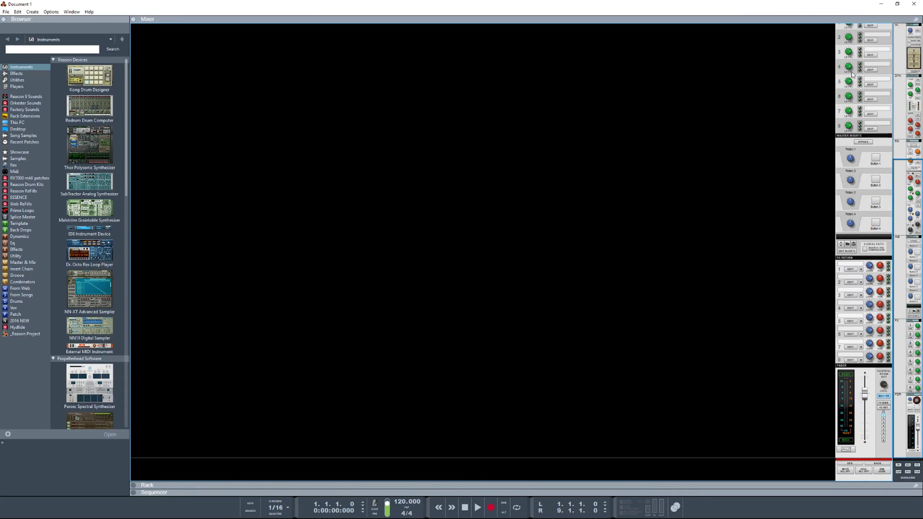
drag(662, 484, 506, 189)
Open 'Lost To Me 120 drums bass vox in D minor' from _Reason Project's A_Roll Reason folder
click(24, 333)
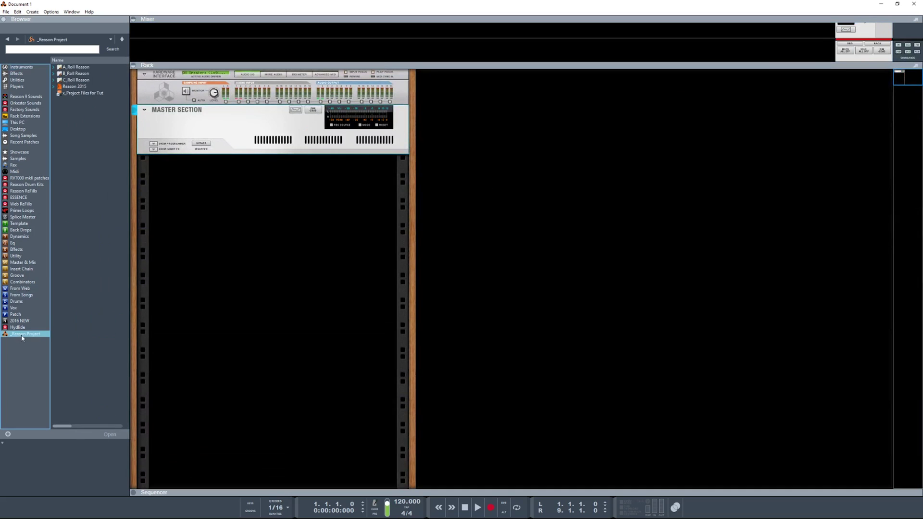
click(56, 80)
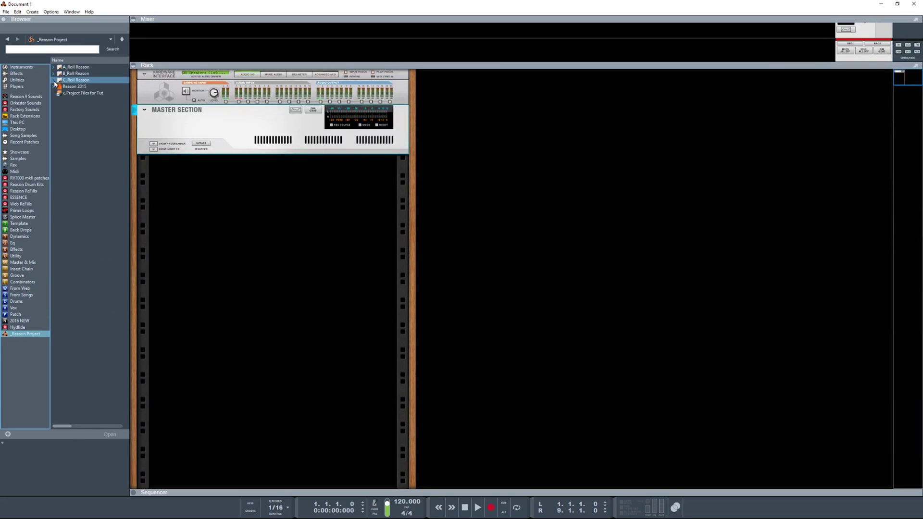
click(55, 67)
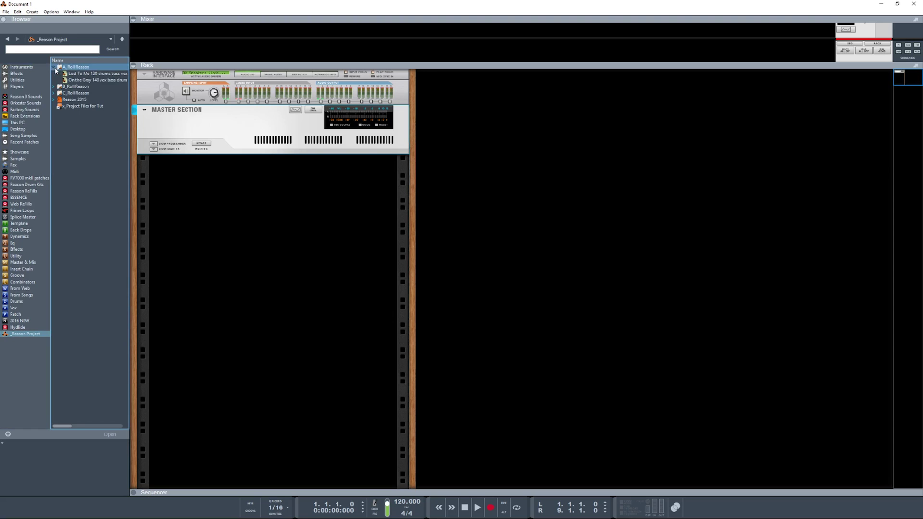
click(71, 80)
click(66, 75)
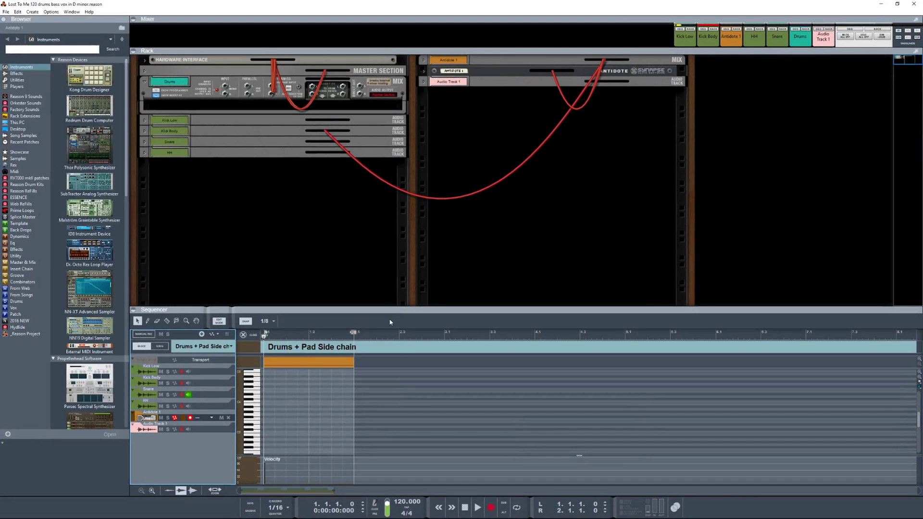
Enlarge the sequencer, return to the full track arrangement and make the track lanes taller
drag(397, 309, 397, 93)
click(242, 119)
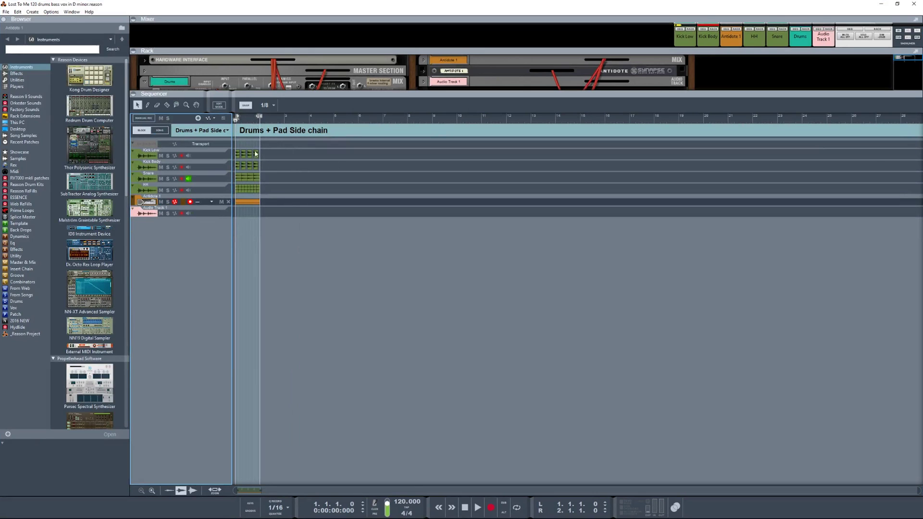
click(152, 490)
click(151, 490)
click(152, 490)
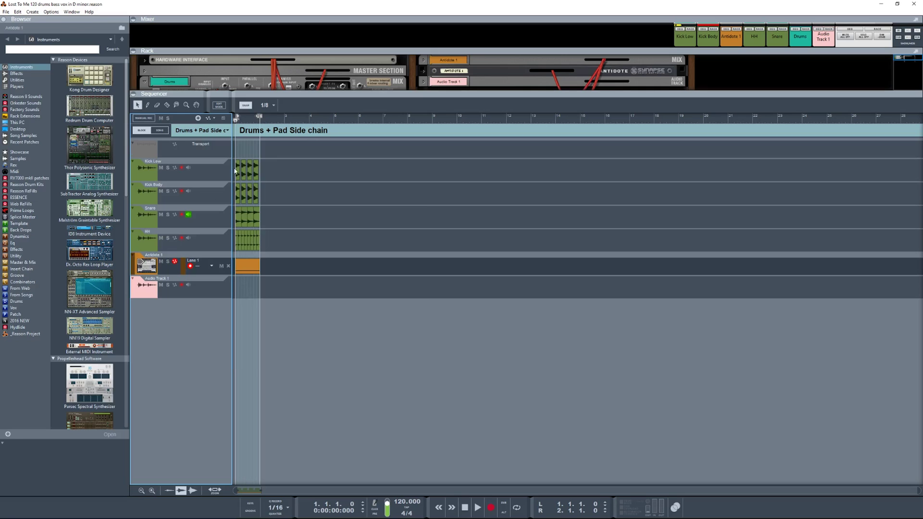
Expand the mixer and then the rack, and flip the rack to its front panels
drag(657, 48, 683, 470)
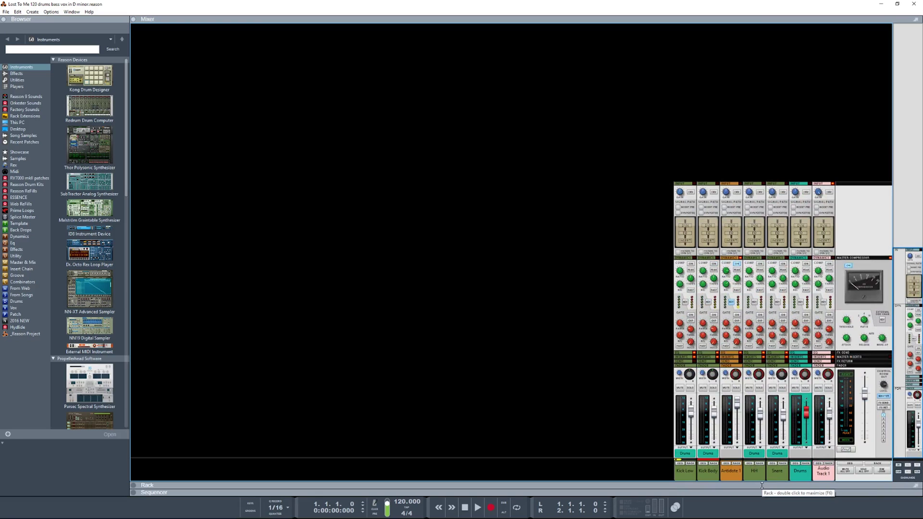
drag(762, 485, 746, 42)
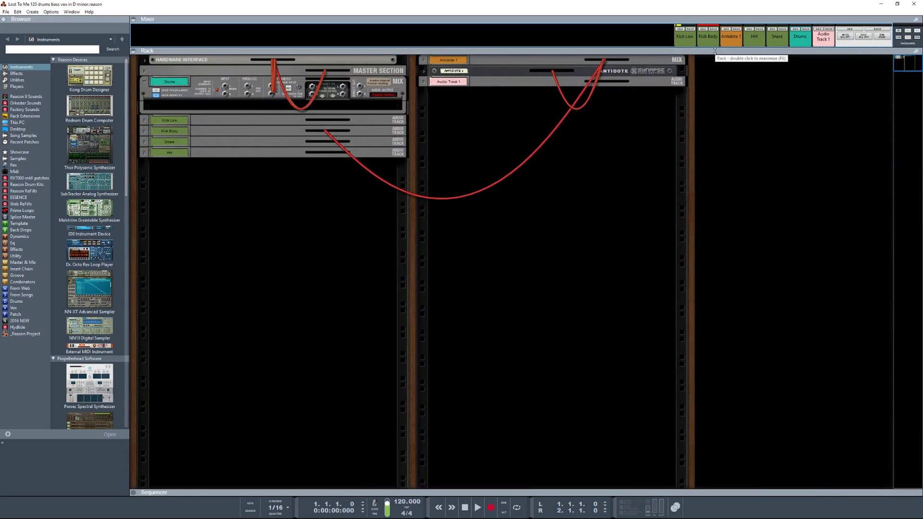
key(Tab)
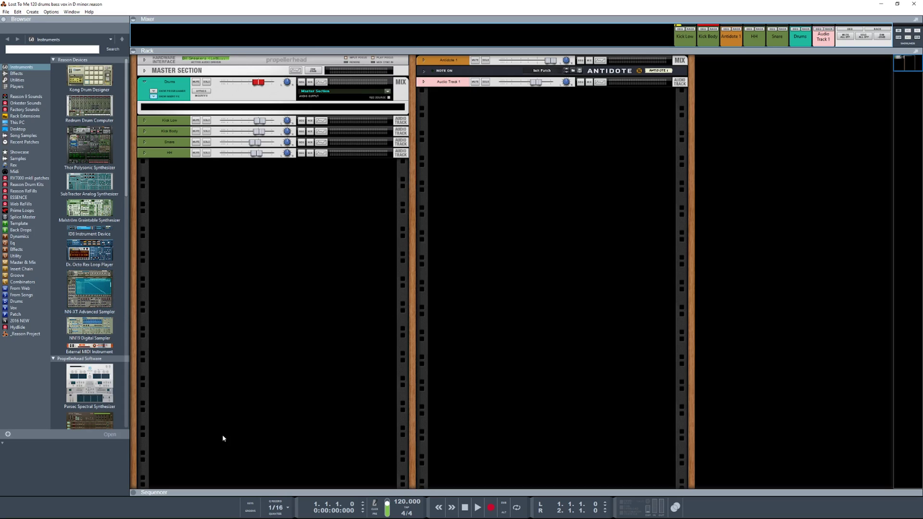
Cycle pane layouts with F7 and F6, ending with the sequencer reopened below the rack
drag(271, 490, 304, 120)
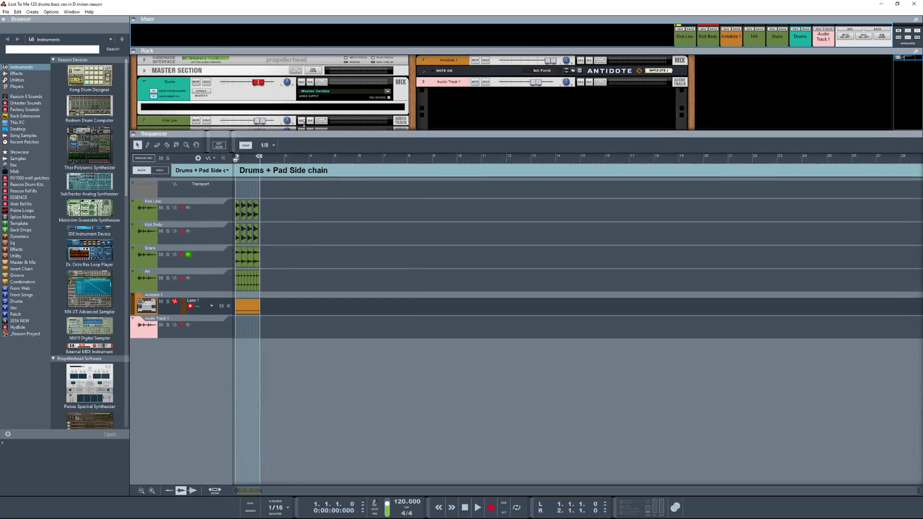
key(F7)
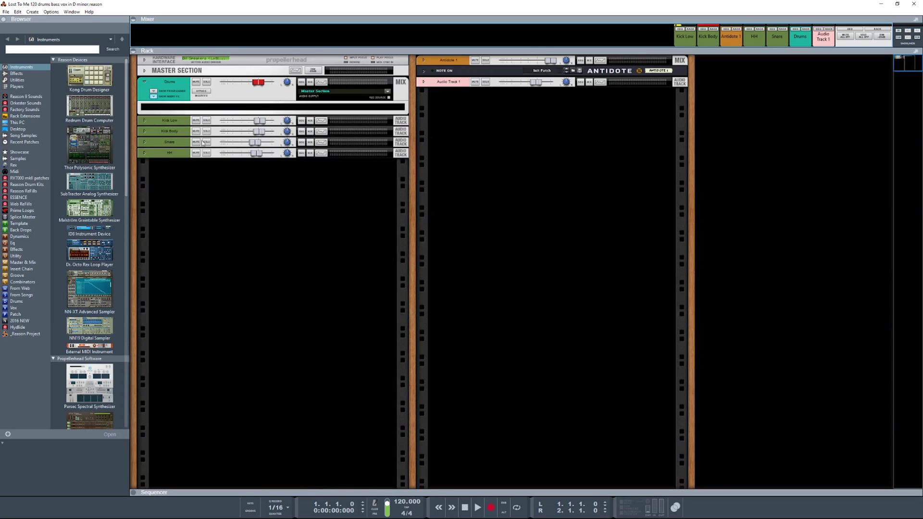
key(F6)
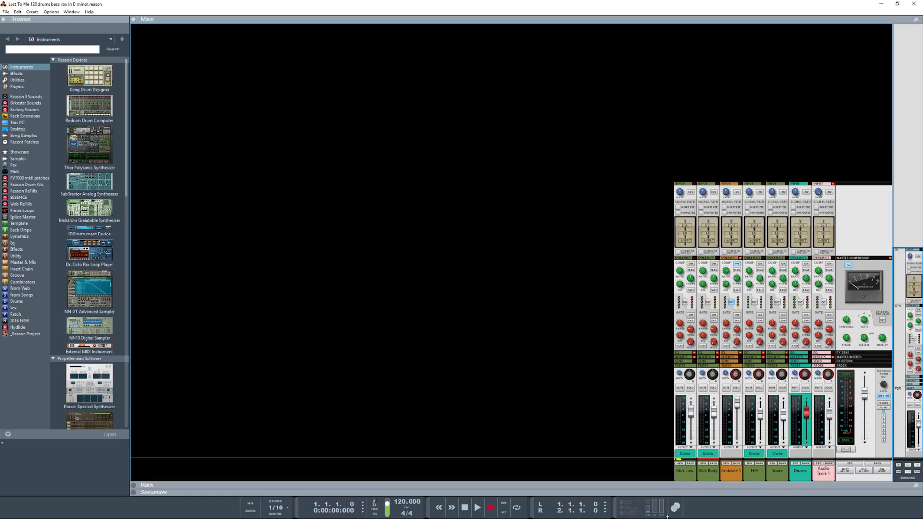
key(F6)
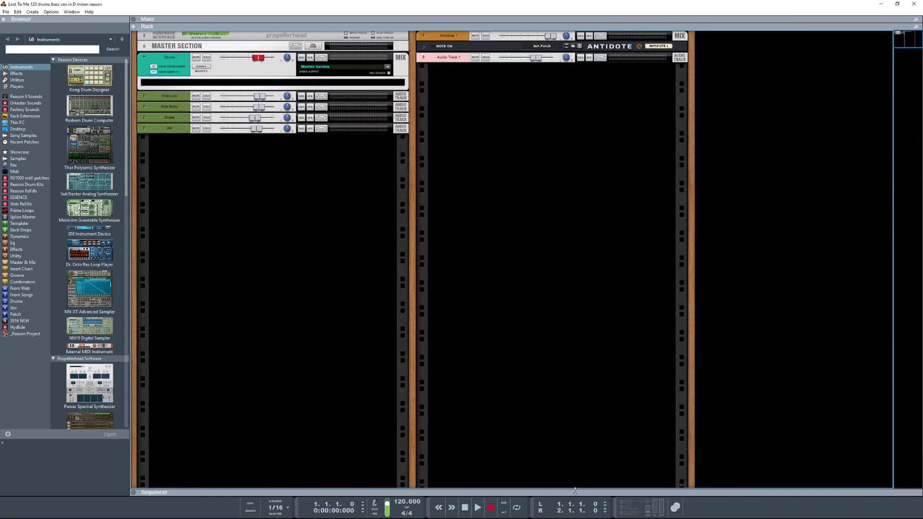
drag(575, 490, 589, 128)
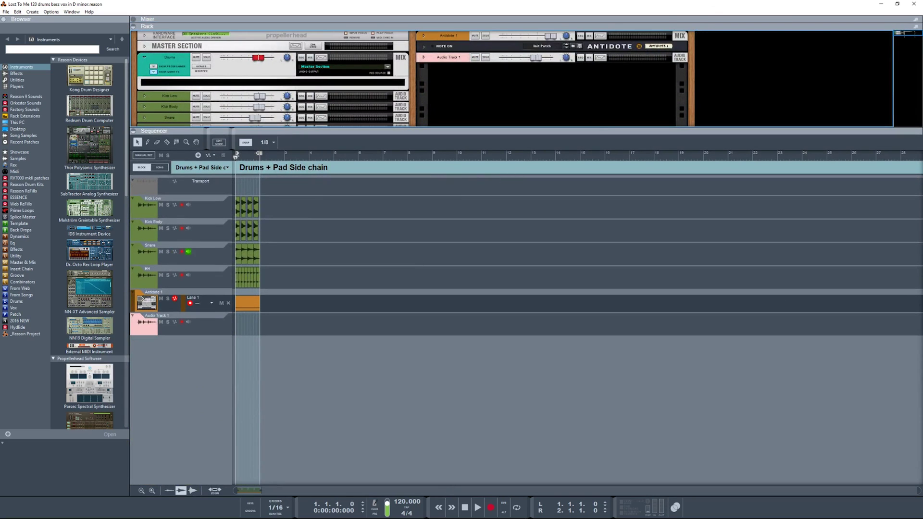
Play Lost To Me, close Preferences, enlarge the sequencer, resume playback, then close the song
click(478, 508)
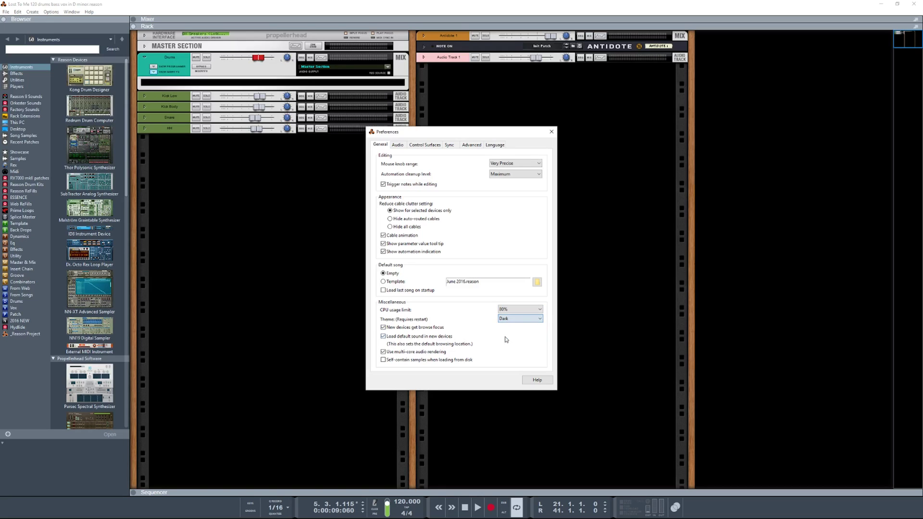
click(551, 132)
drag(490, 491, 490, 193)
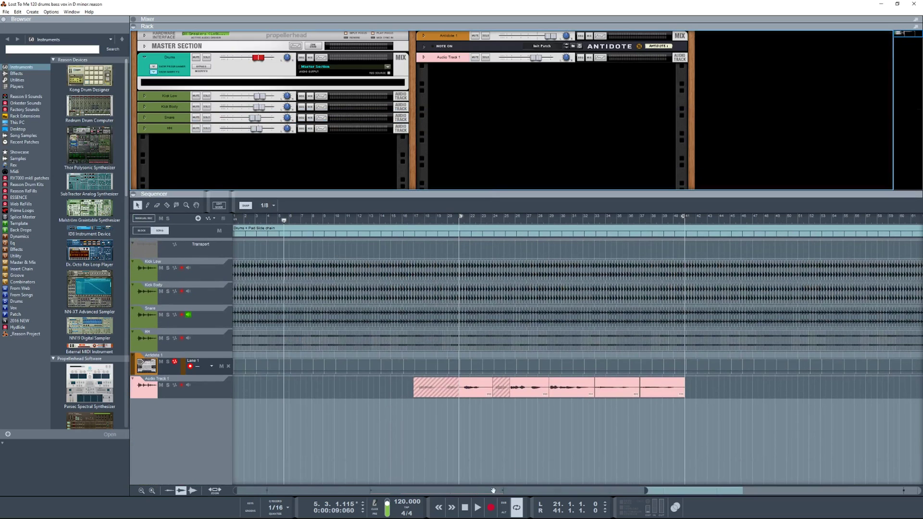
click(479, 508)
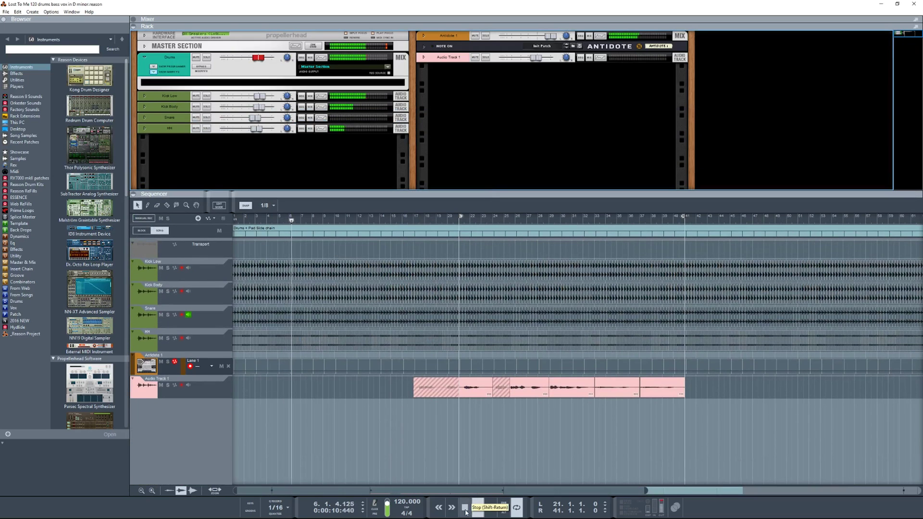
click(913, 5)
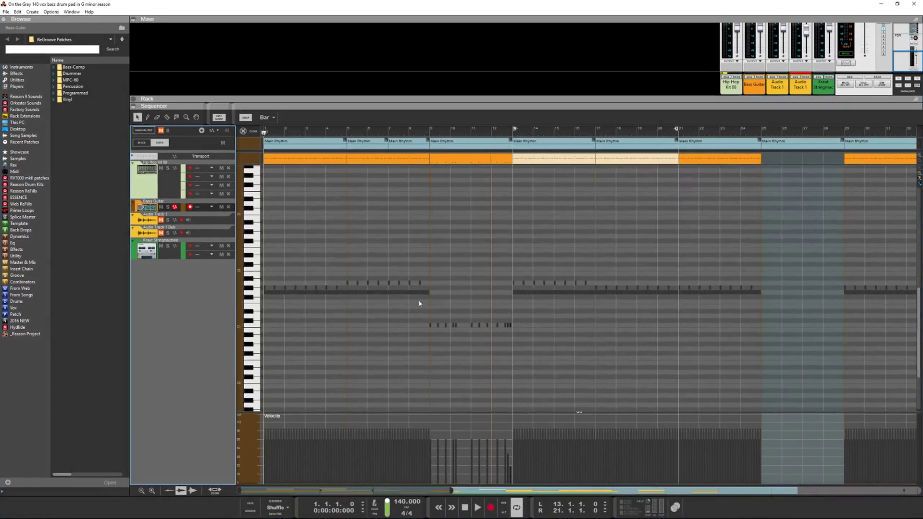
Reveal the Subtractor and Parsec devices in the rack and enlarge the mixer
drag(332, 99, 408, 489)
scroll(337, 316, up, 5)
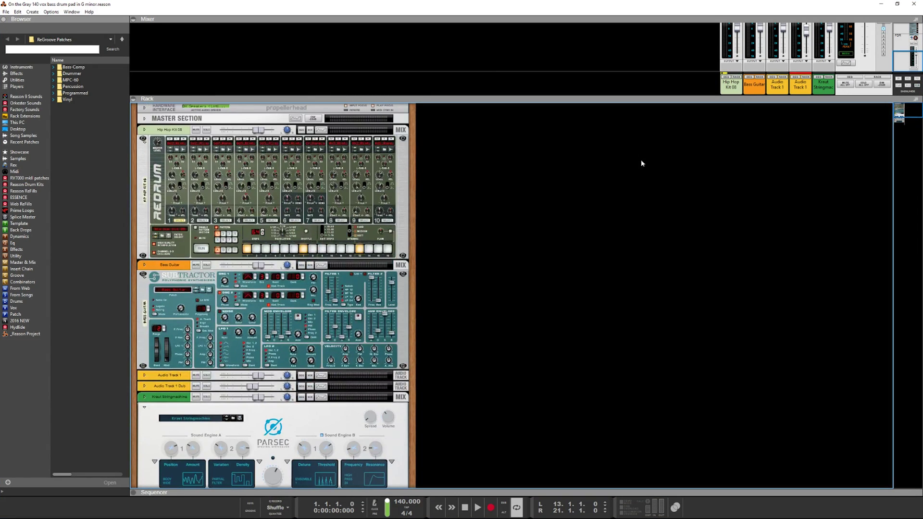
drag(681, 99, 700, 450)
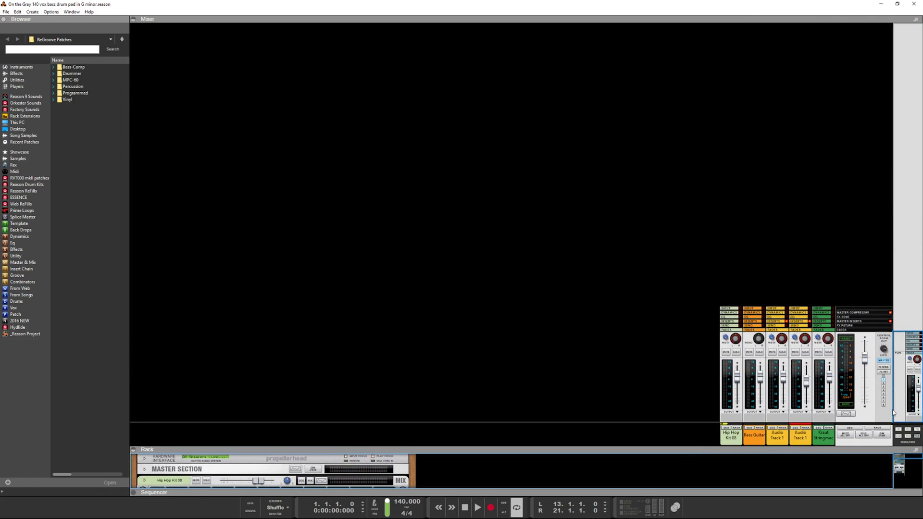
Show the mixer's Dynamics, Input, EQ, Inserts and FX Sends sections, then shrink the mixer
click(902, 432)
click(906, 438)
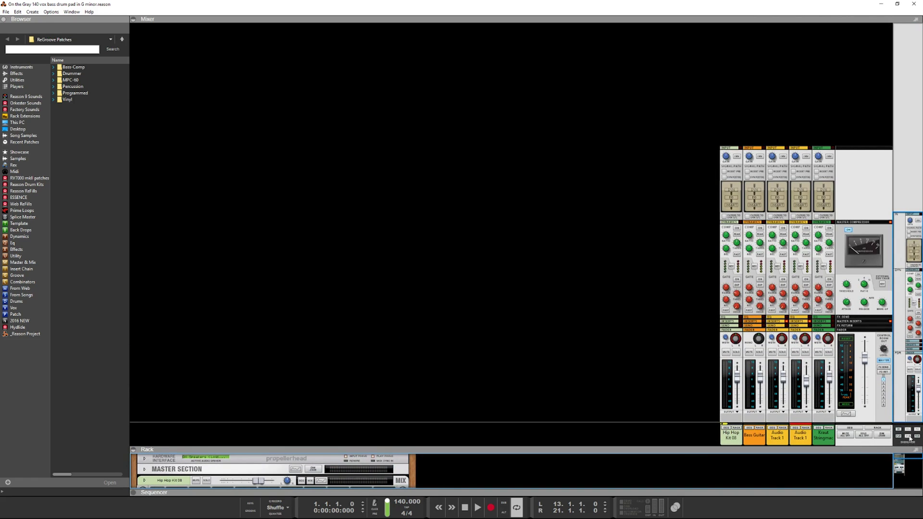
click(909, 438)
click(916, 437)
click(917, 430)
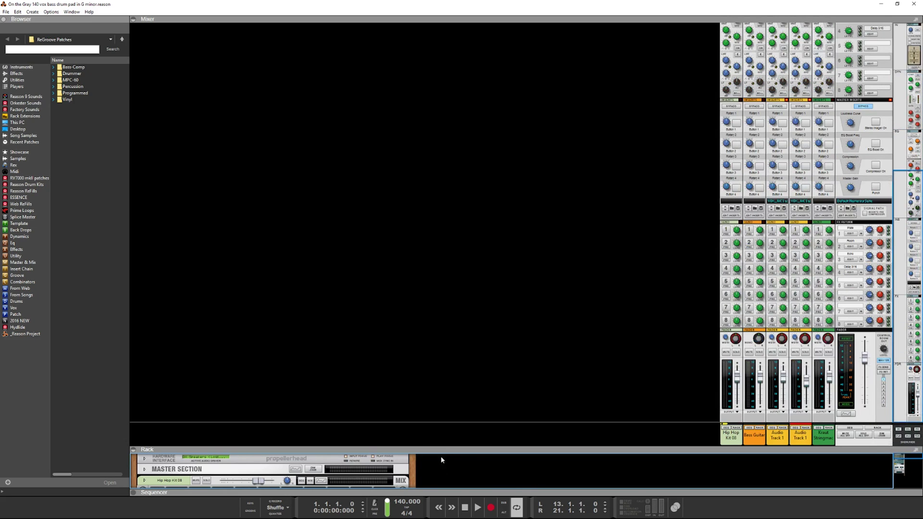
drag(444, 449, 452, 102)
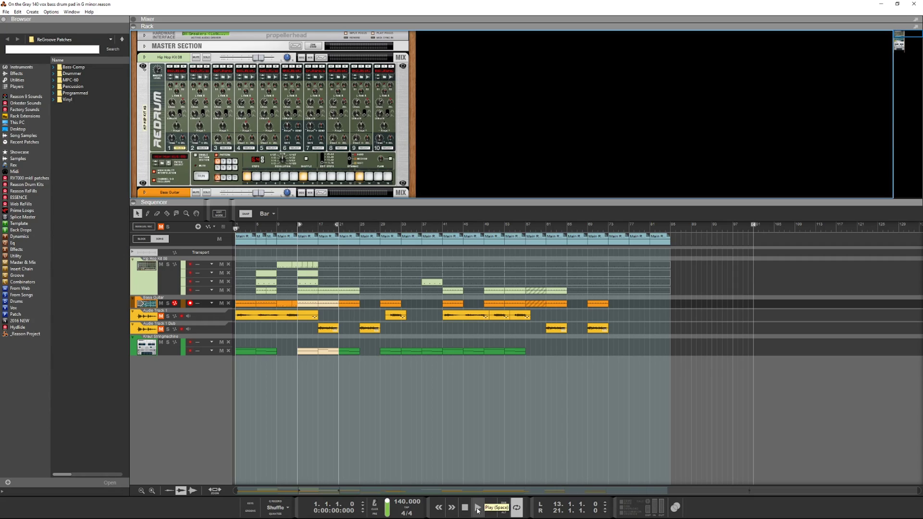
click(477, 509)
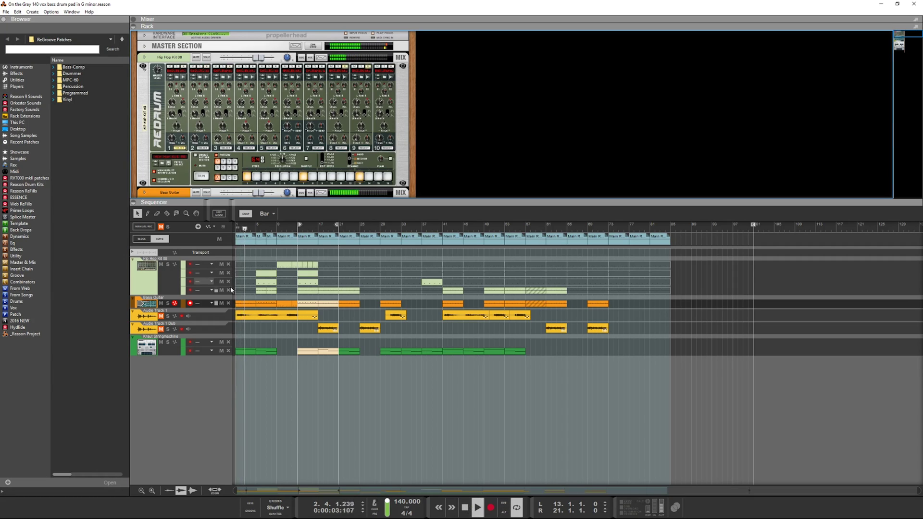
double_click(272, 292)
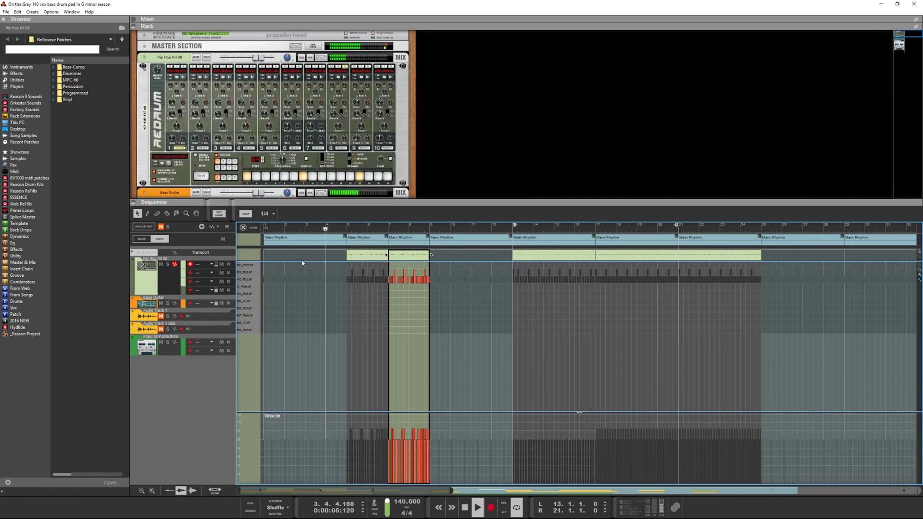
click(244, 228)
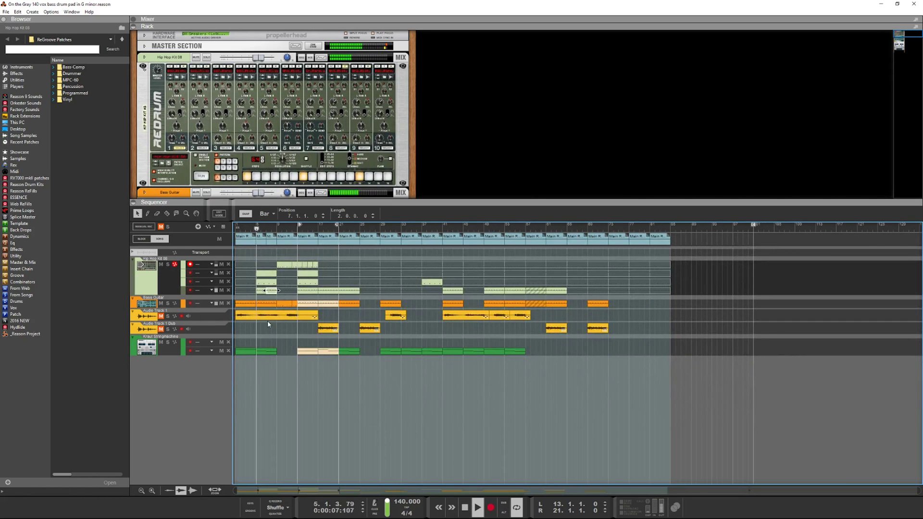
click(162, 329)
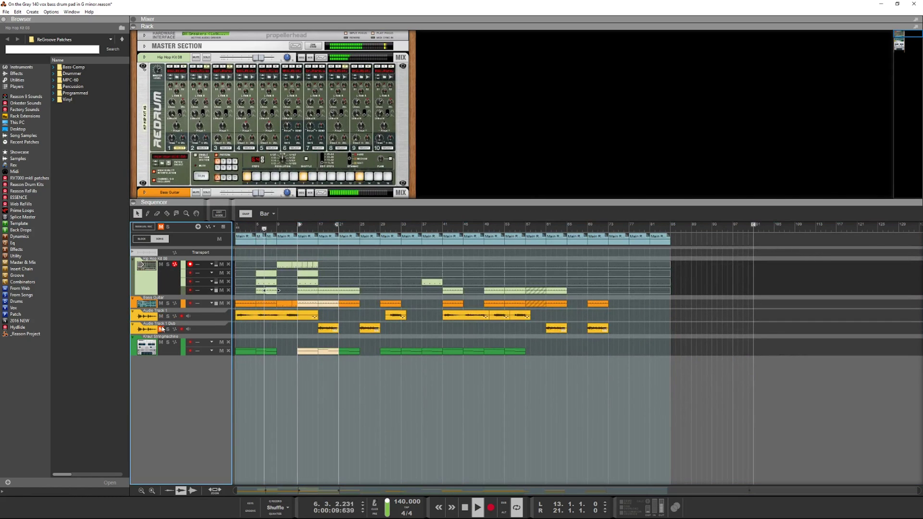
click(271, 235)
key(space)
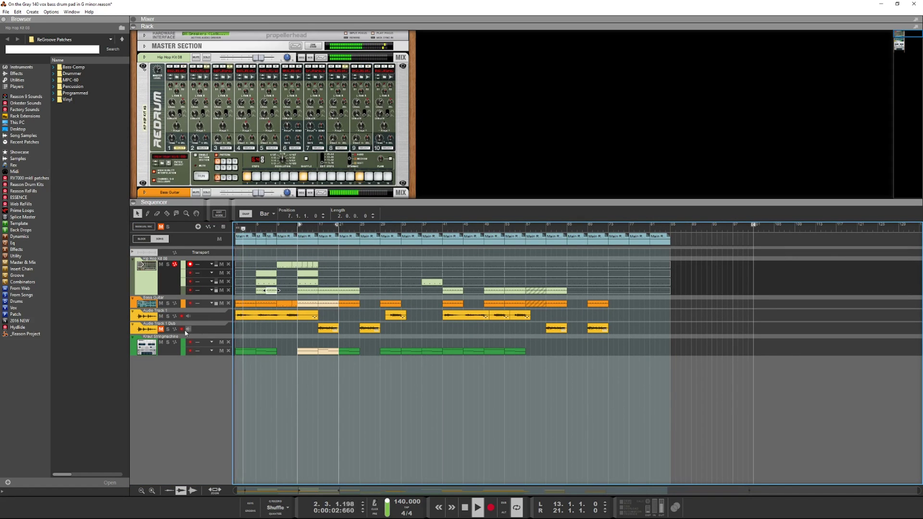
click(162, 329)
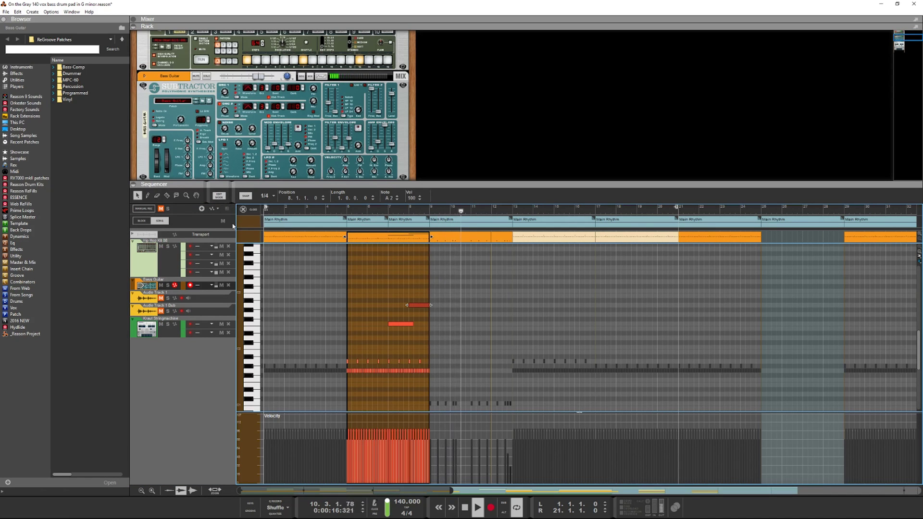
click(253, 211)
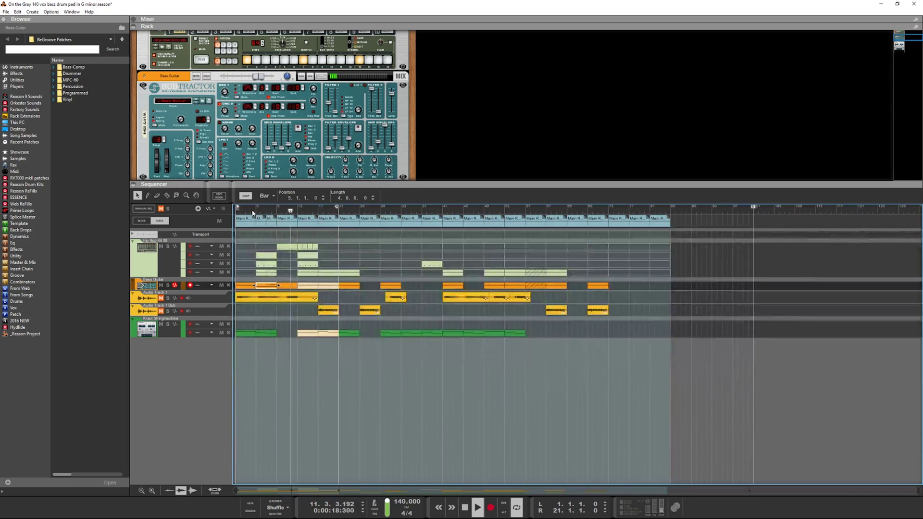
Open Audio Track 1's clip in Pitch Edit mode and solo the track
double_click(261, 299)
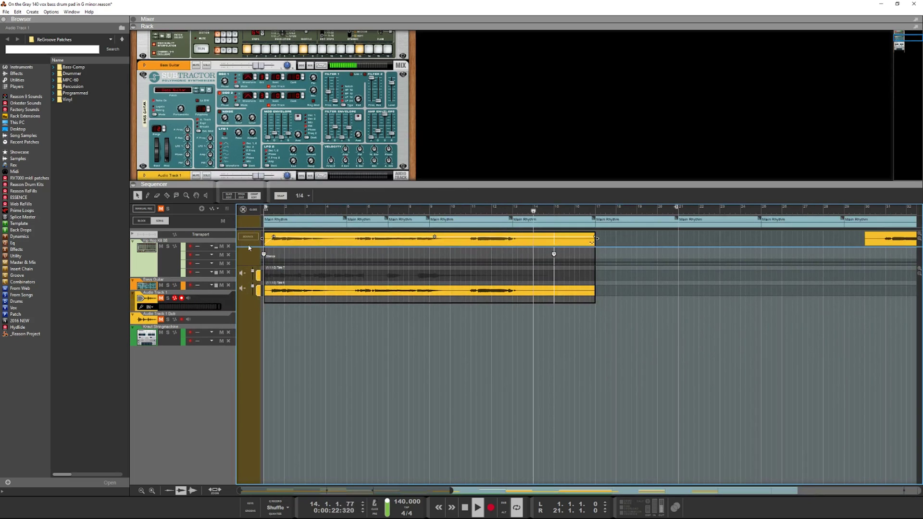
click(242, 196)
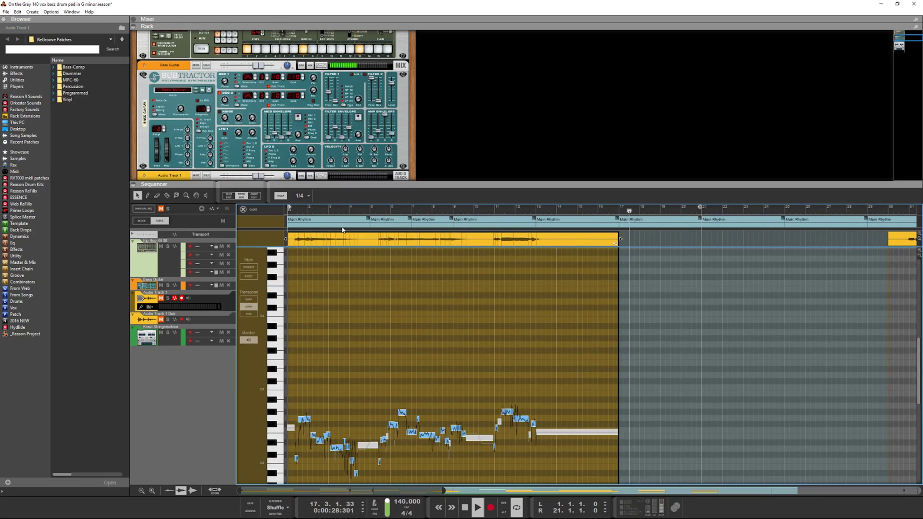
click(168, 298)
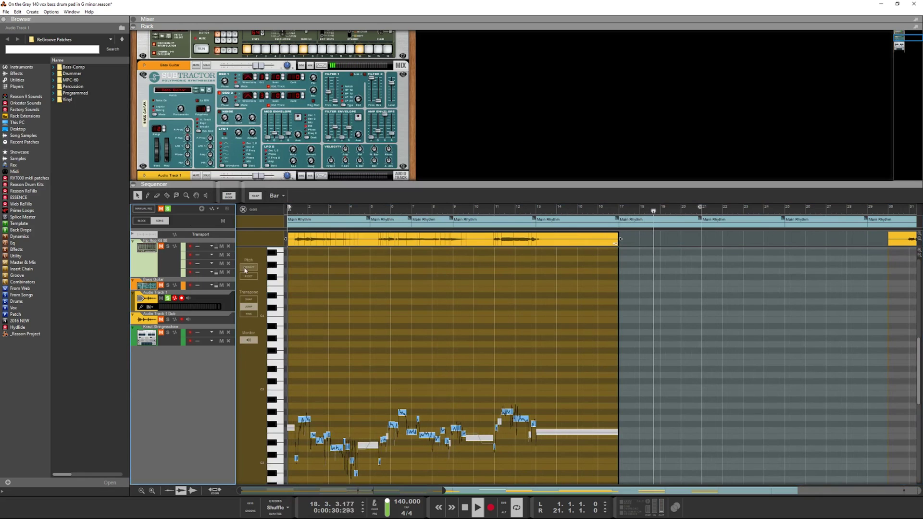
click(339, 240)
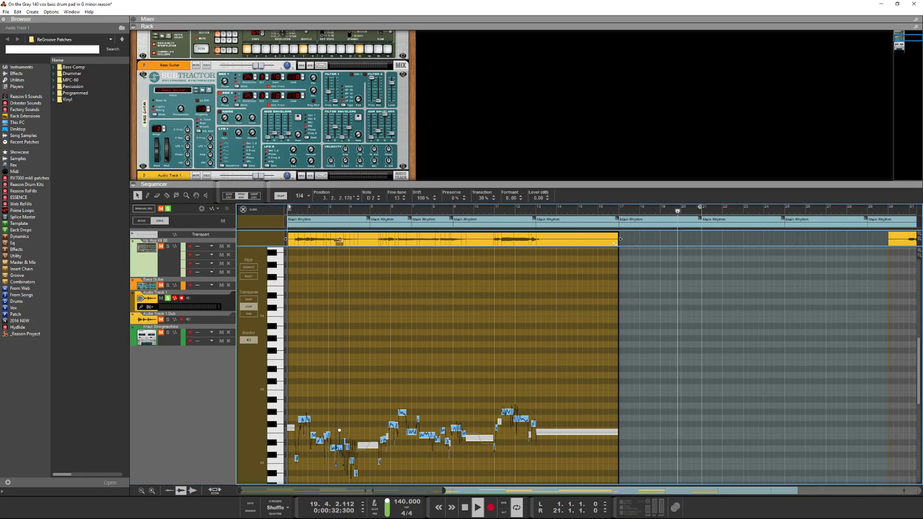
Reopen Audio Track 1's clip and drag several notes up or down, raising the final note to A3
click(253, 210)
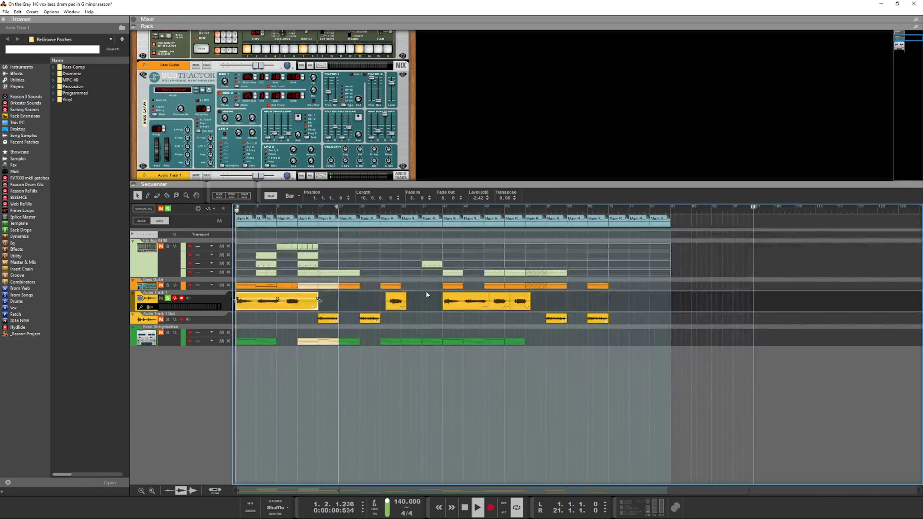
double_click(269, 308)
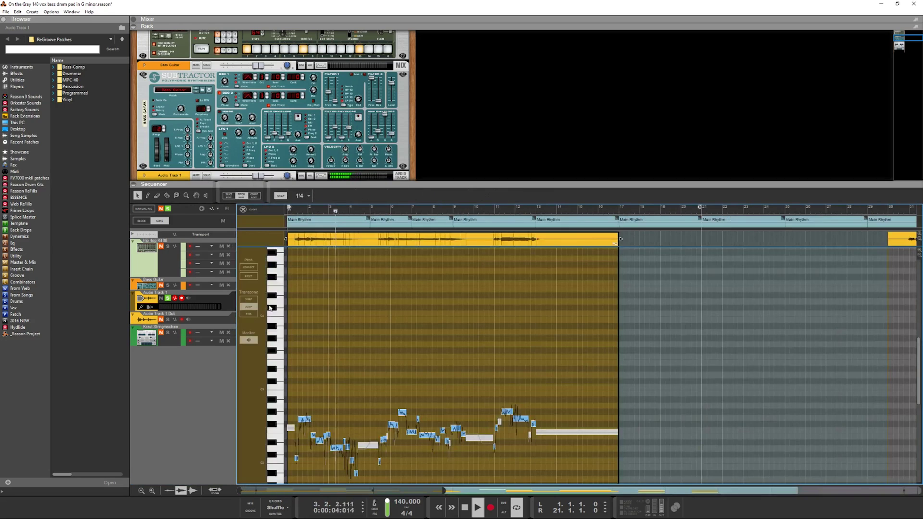
drag(336, 448, 333, 411)
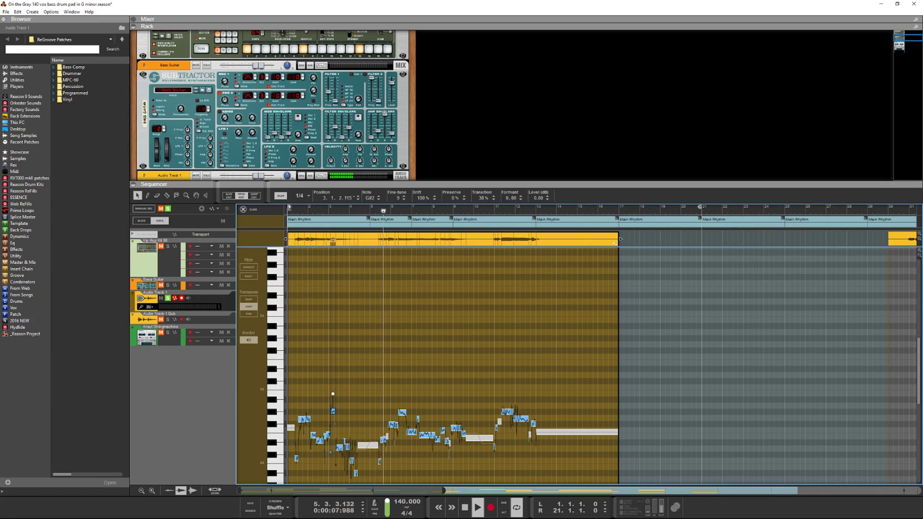
drag(399, 424, 401, 480)
drag(456, 407, 455, 339)
drag(487, 417, 487, 474)
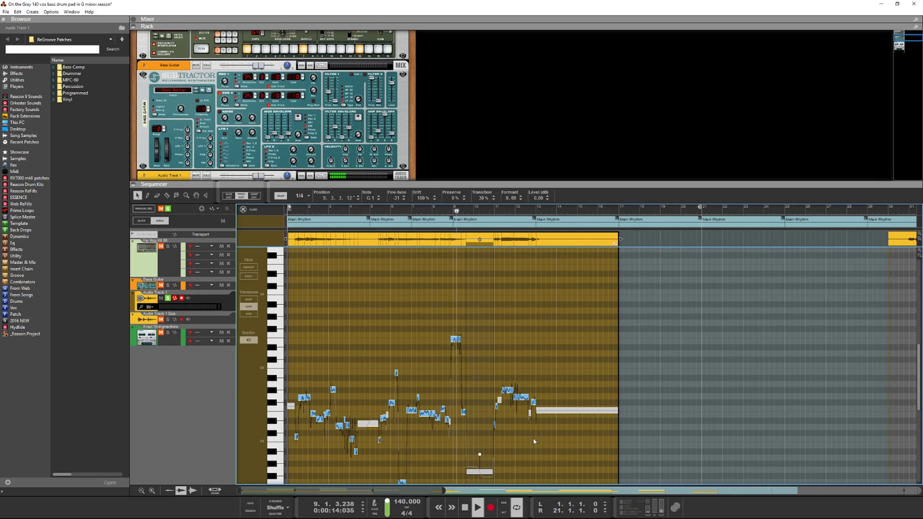
drag(521, 397, 499, 357)
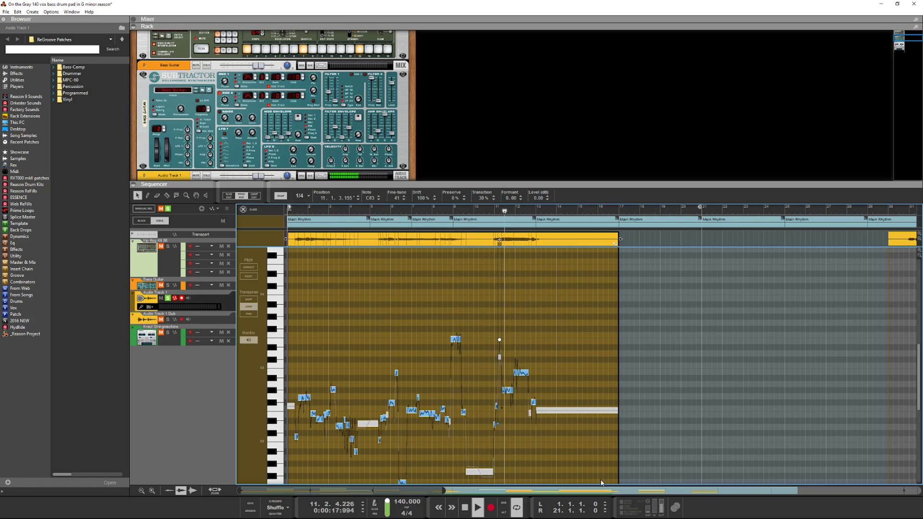
drag(573, 411, 576, 312)
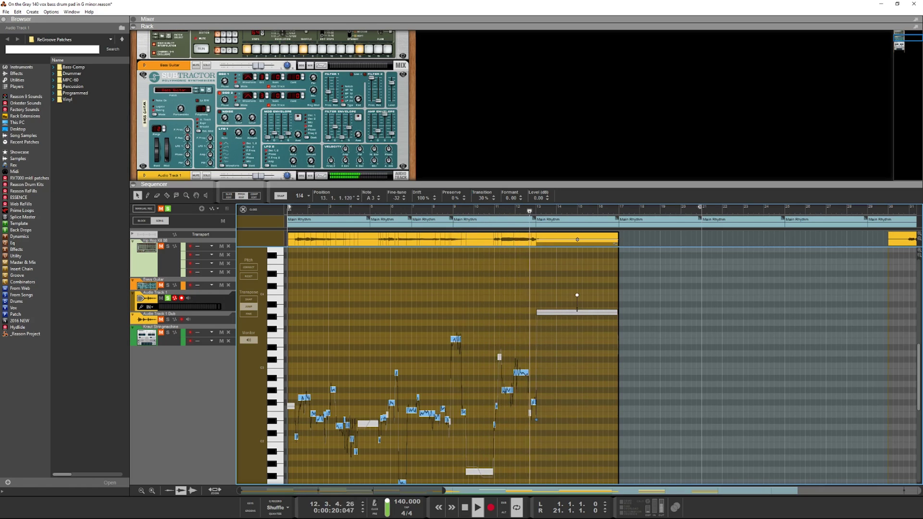
Loop playback around the E2 note, with the loop end set to bar 9.4
click(427, 413)
key(ctrl+l)
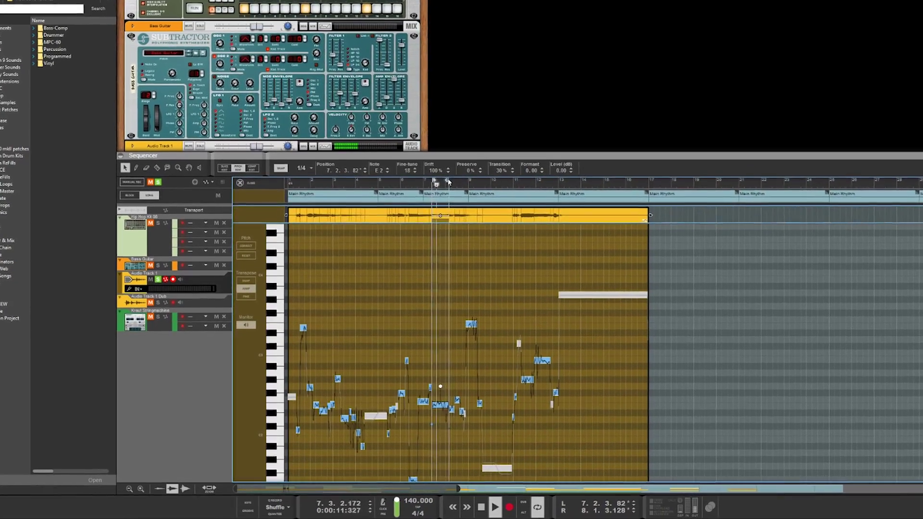
drag(444, 190, 643, 189)
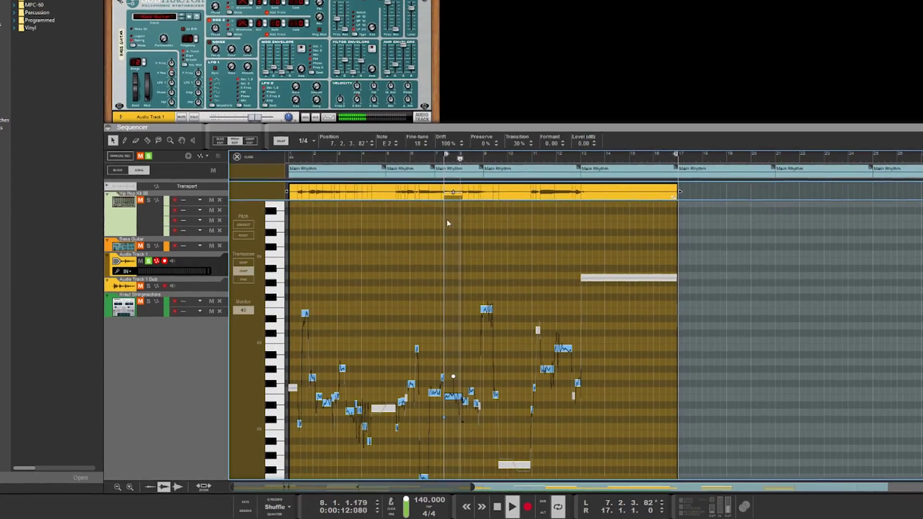
drag(698, 138, 515, 138)
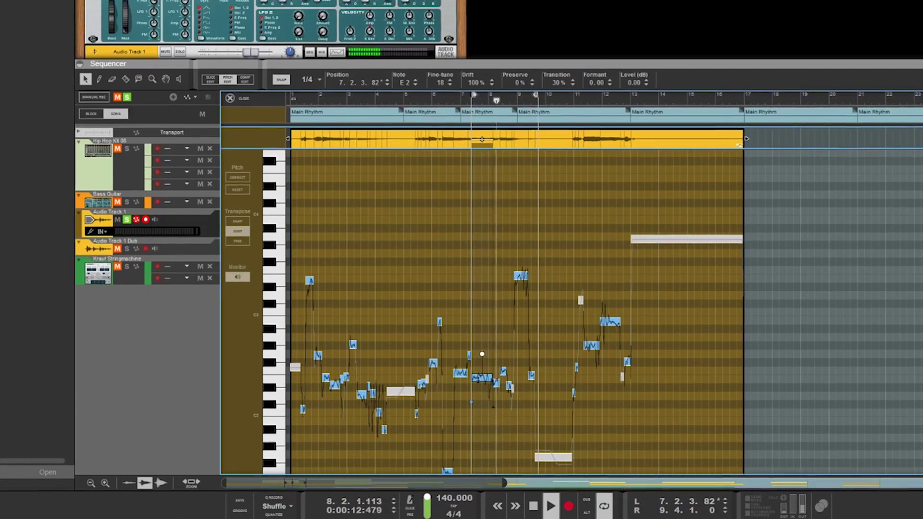
Raise notes to B3, D#3, A4 and G#2, moving the loop start to bar 6.4
drag(475, 381, 475, 228)
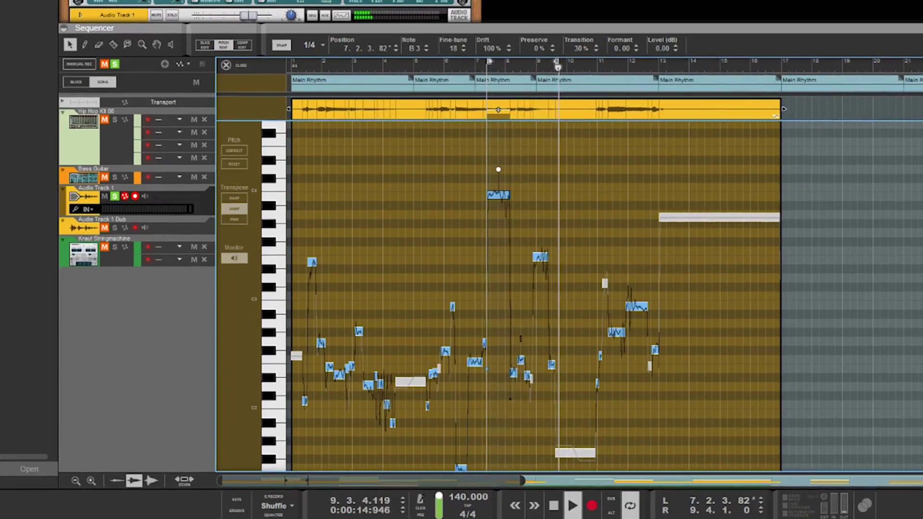
drag(510, 366, 524, 238)
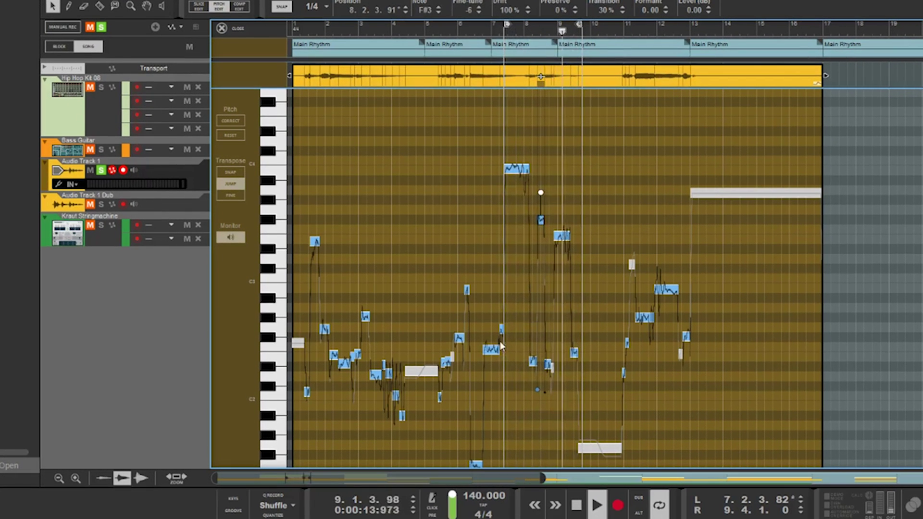
drag(489, 351, 491, 89)
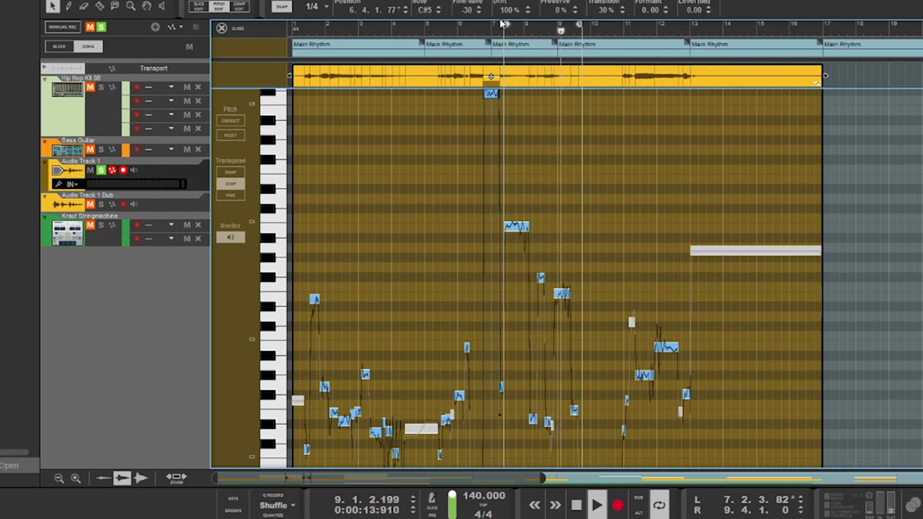
drag(506, 26, 484, 32)
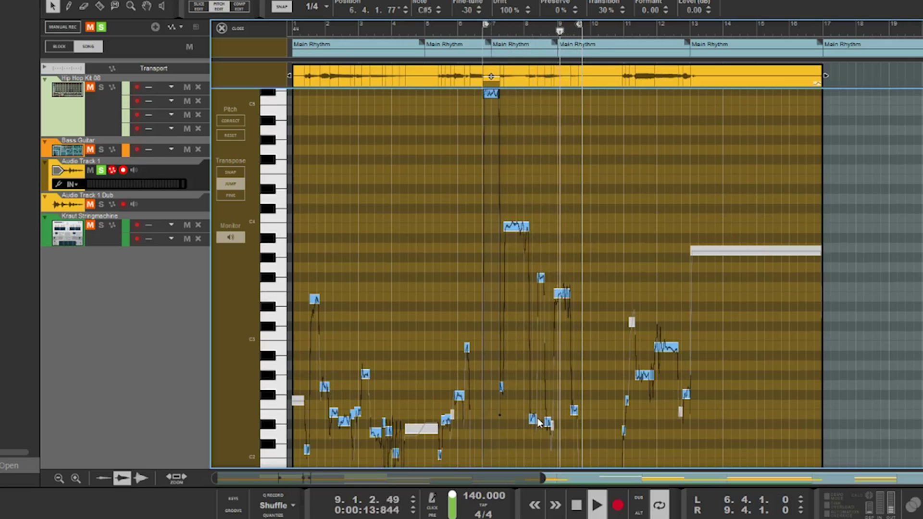
drag(533, 418, 533, 343)
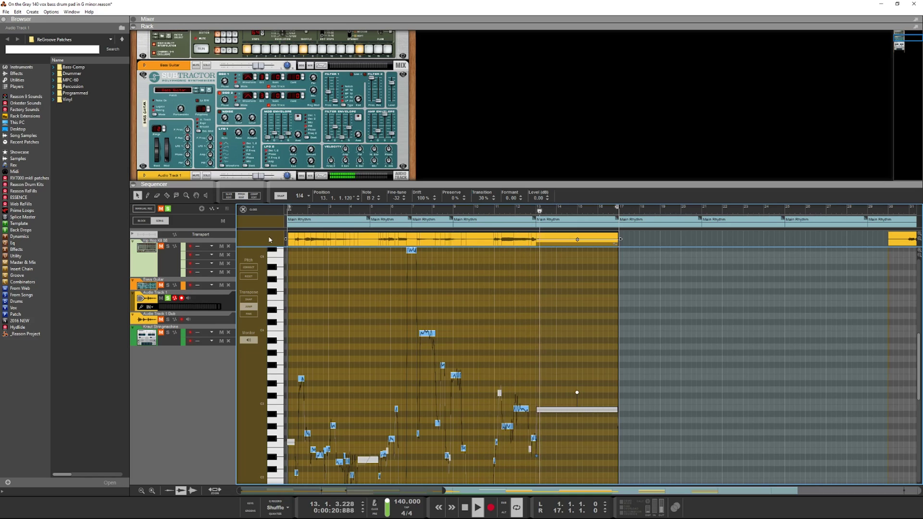
Unsolo and unmute Audio Track 1, close the pitch editor and stop playback
click(168, 298)
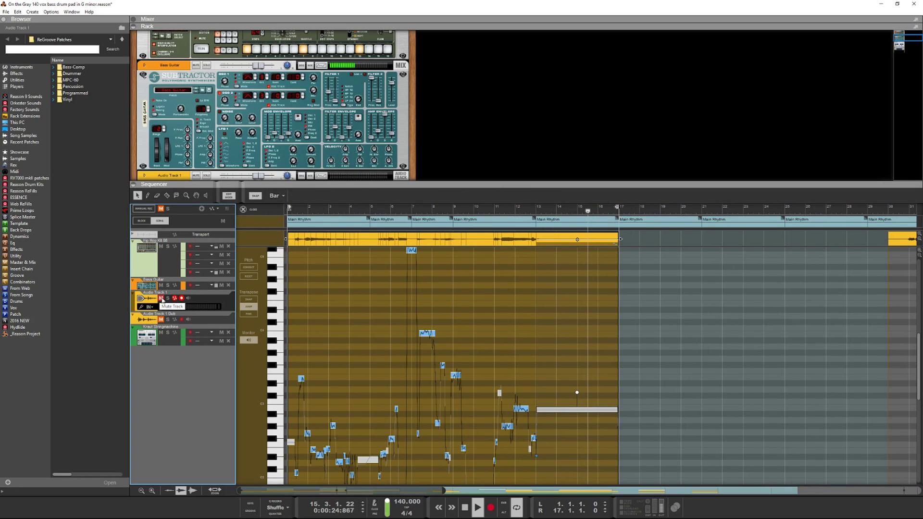
click(161, 299)
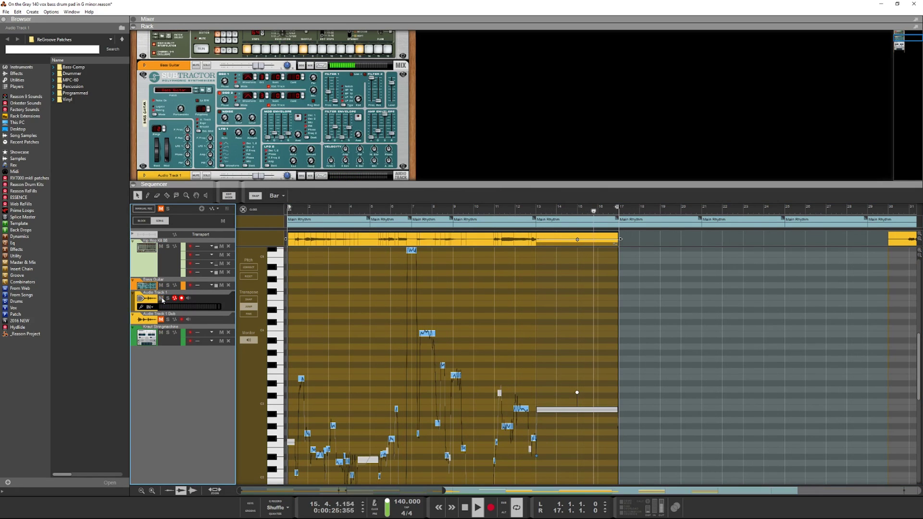
click(255, 212)
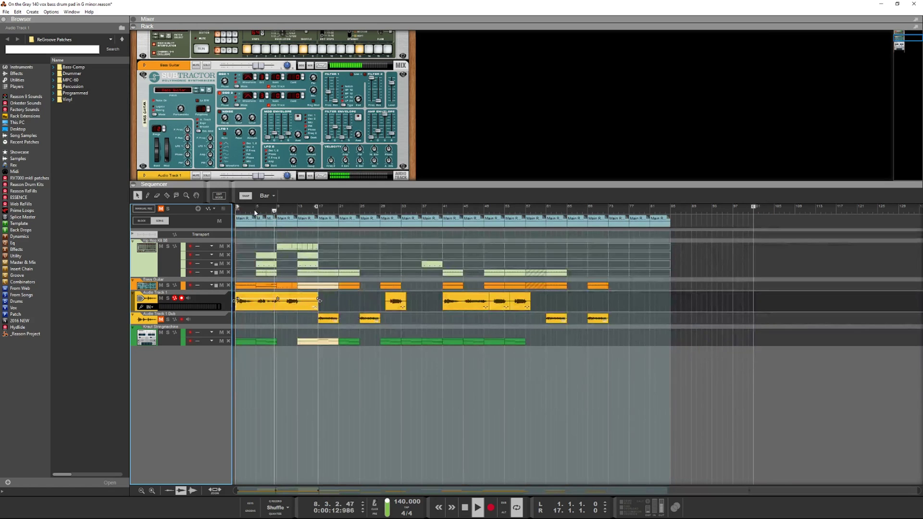
click(465, 507)
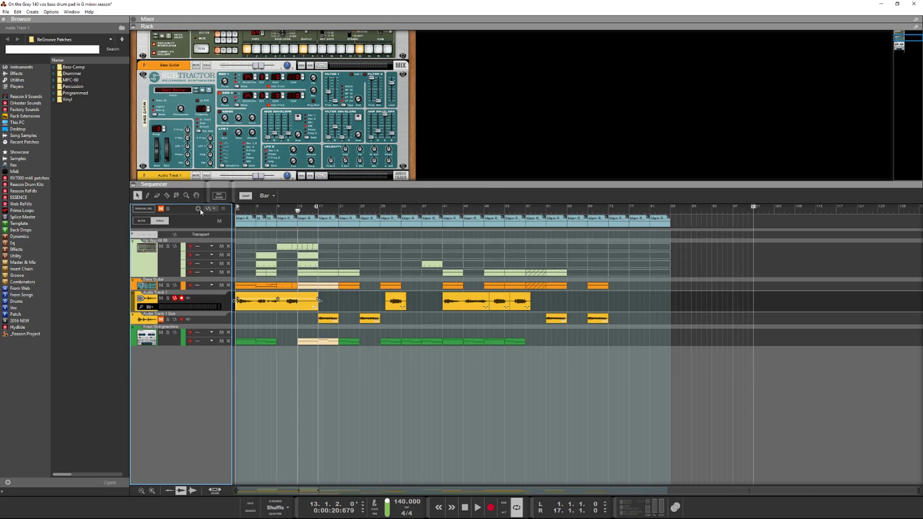
Open the Main Rhythm block, select the Hip Hop Kit drum clip and solo its track
double_click(283, 218)
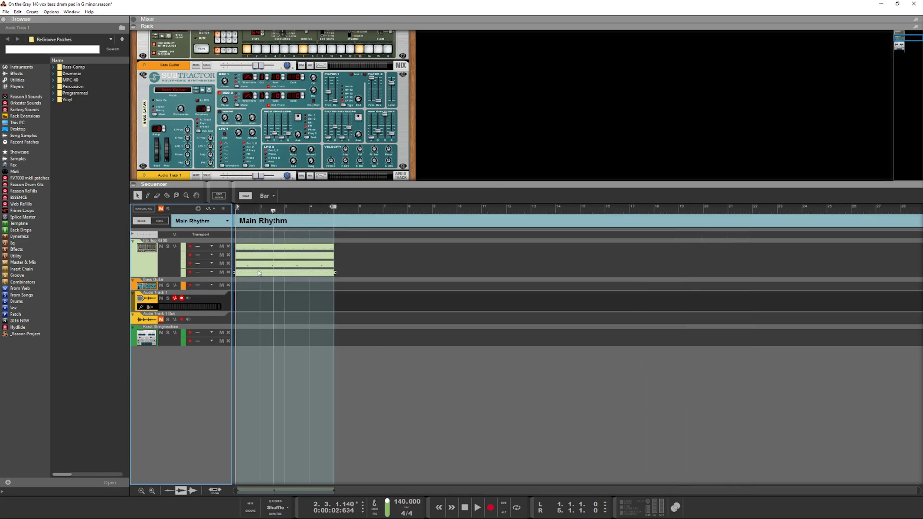
double_click(263, 275)
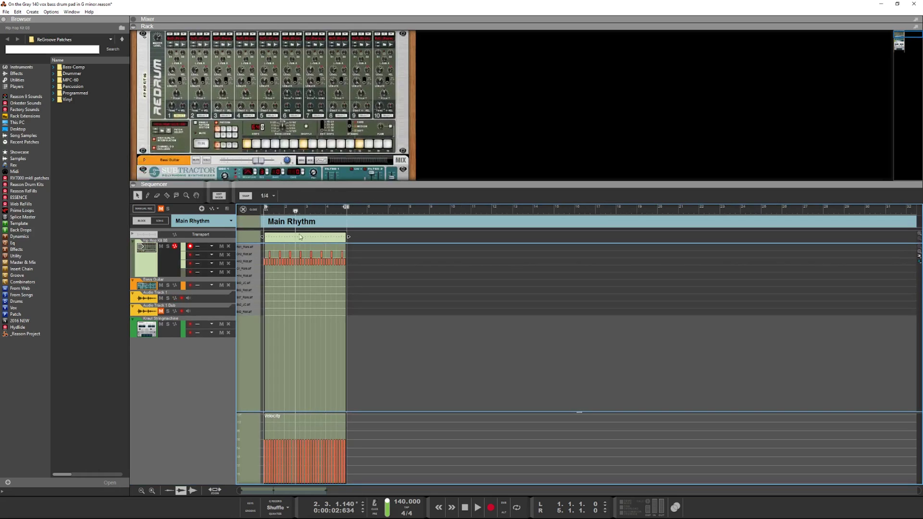
click(275, 240)
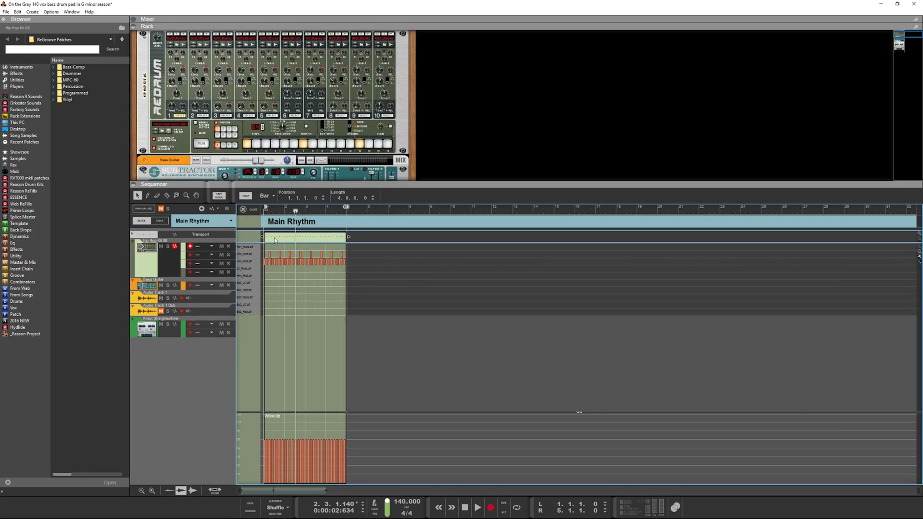
click(207, 263)
Play and stop the soloed drums, then Bounce in Place the clip to a new audio track
key(s)
key(space)
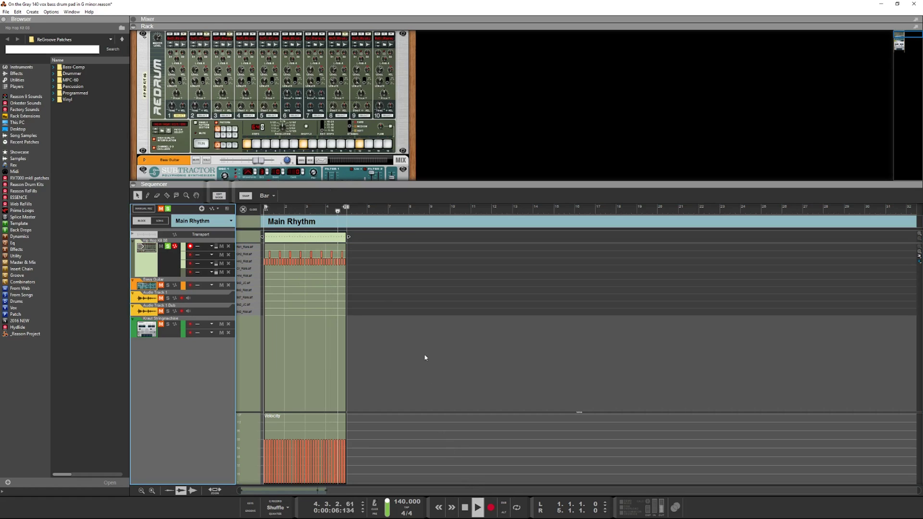
key(space)
right_click(313, 239)
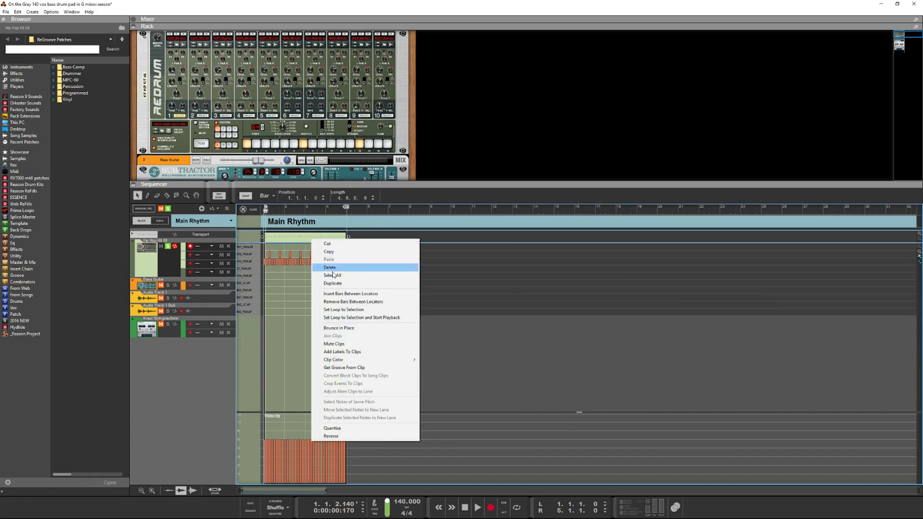
click(349, 329)
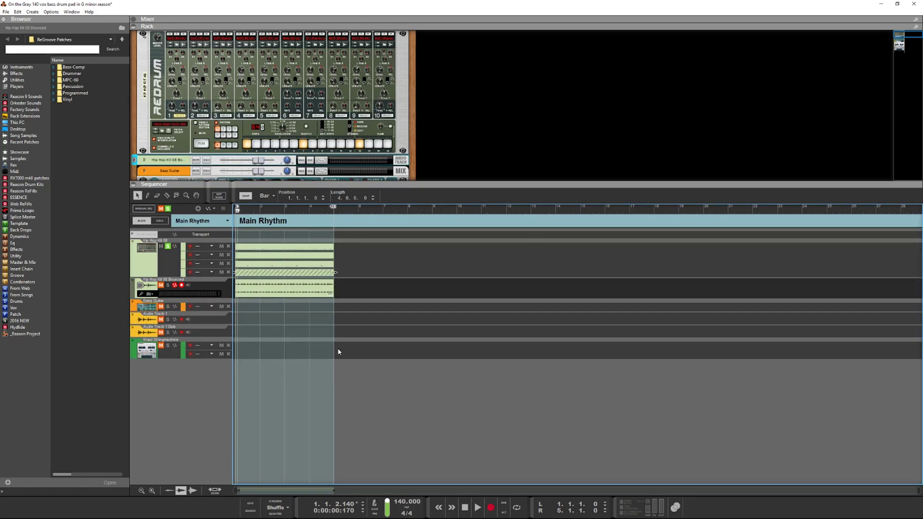
Unsolo Hip Hop Kit 08, then play and stop the song to hear the bounced drum audio
scroll(239, 285, up, 5)
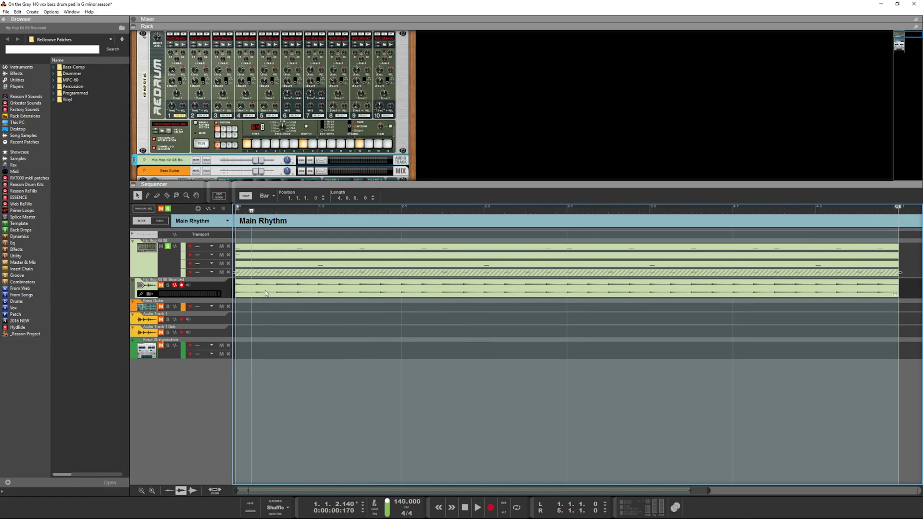
click(167, 246)
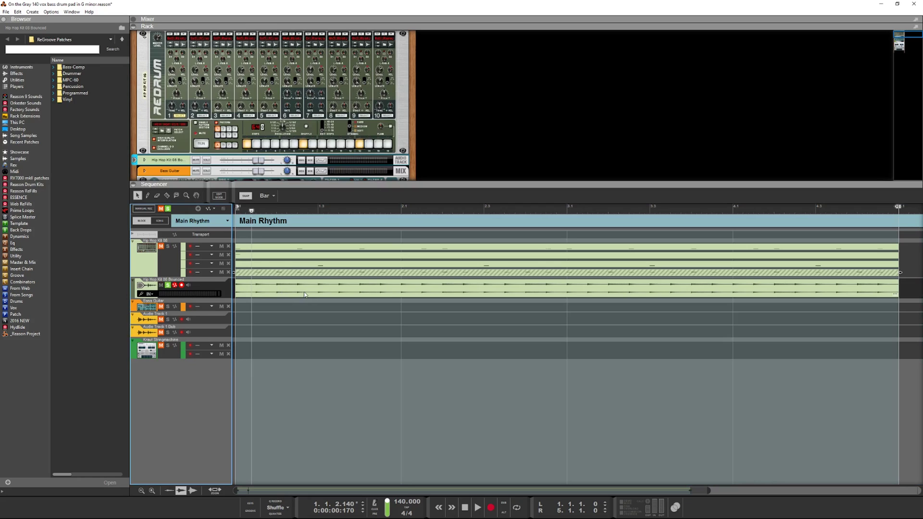
click(478, 508)
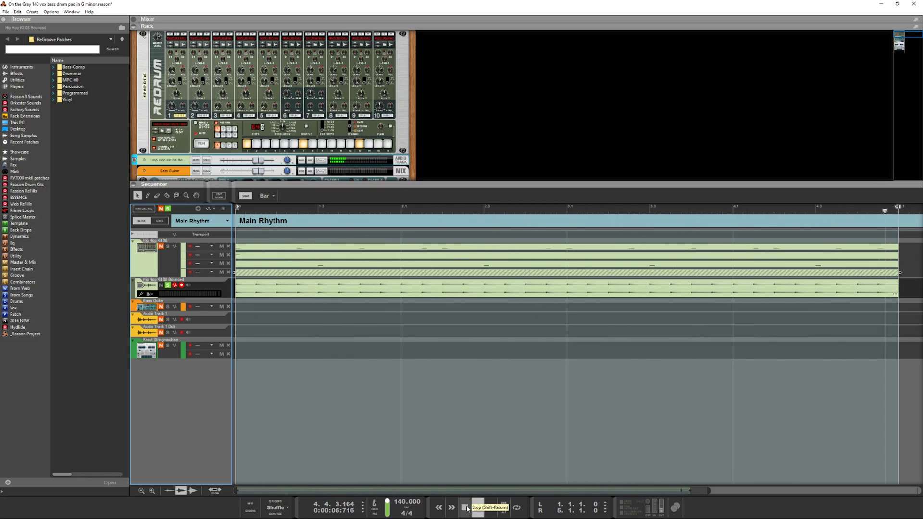
click(465, 508)
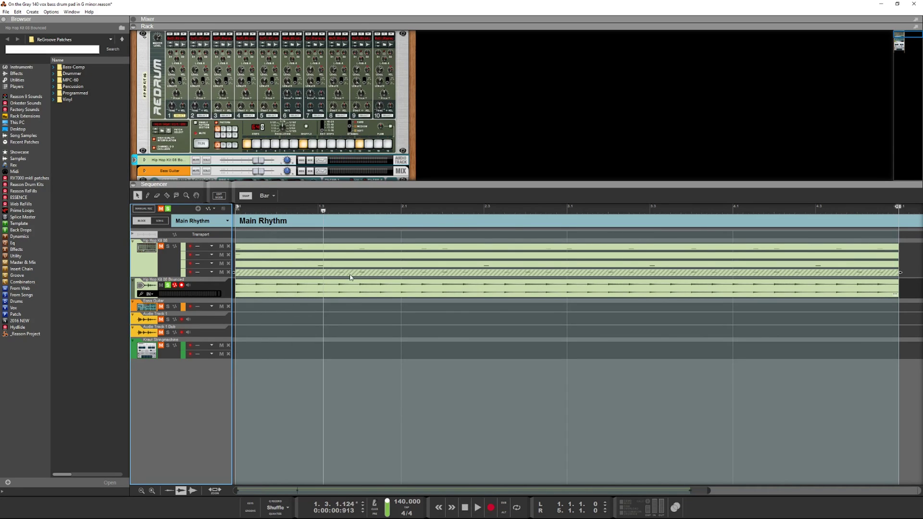
Hide and restore the rack, then create an empty Document 1 with a slightly taller rack
scroll(475, 135, up, 2)
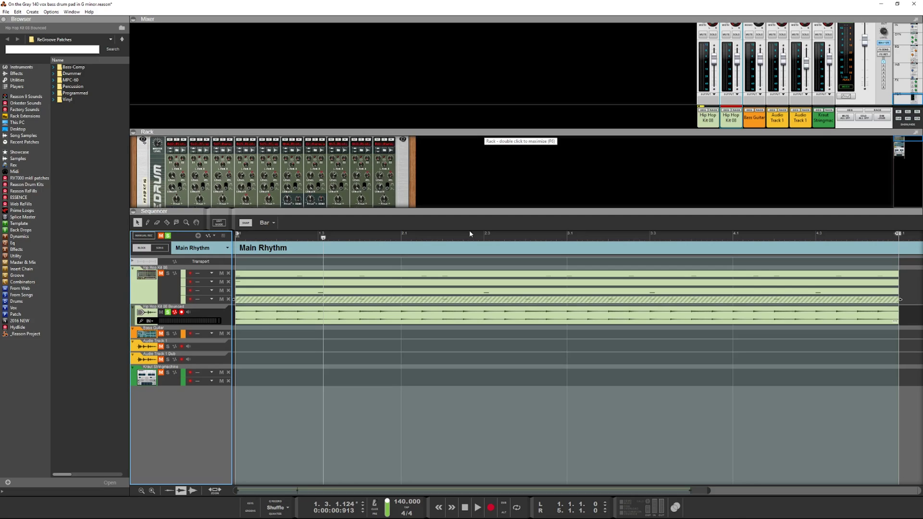
key(F6)
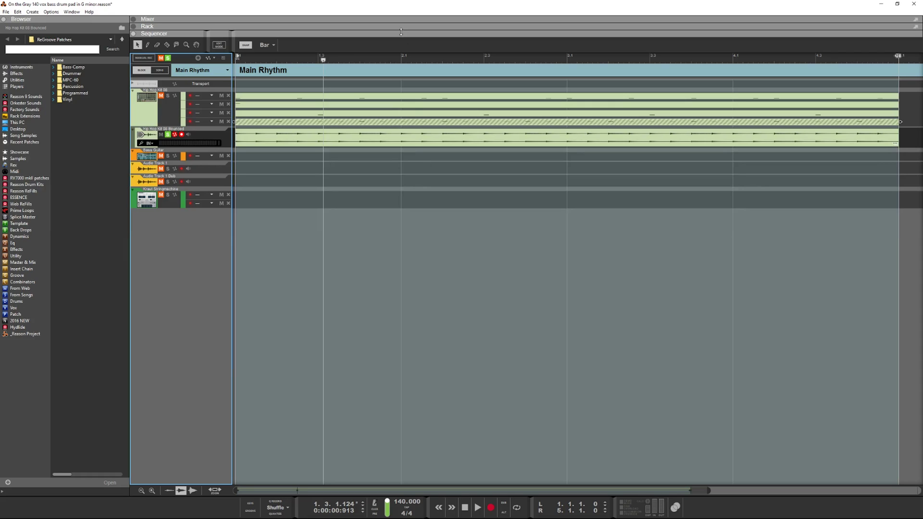
drag(401, 31, 399, 206)
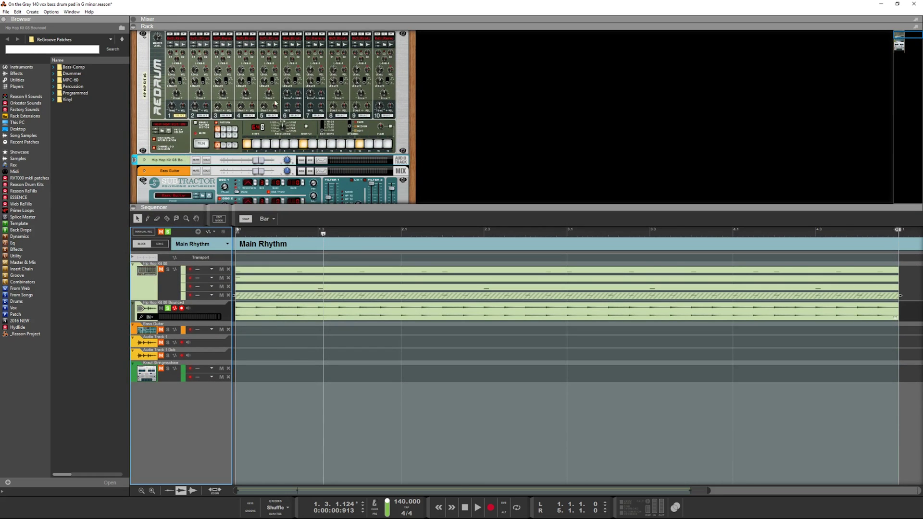
key(ctrl+n)
drag(303, 215, 304, 223)
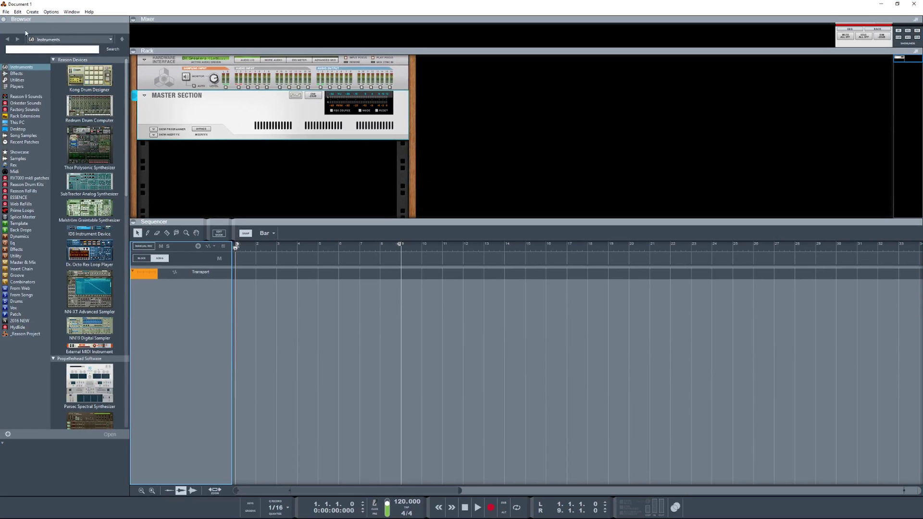
Open Preferences and browse the Audio, Control Surfaces, Sync, Advanced and Language pages, ending on General
click(17, 11)
click(29, 251)
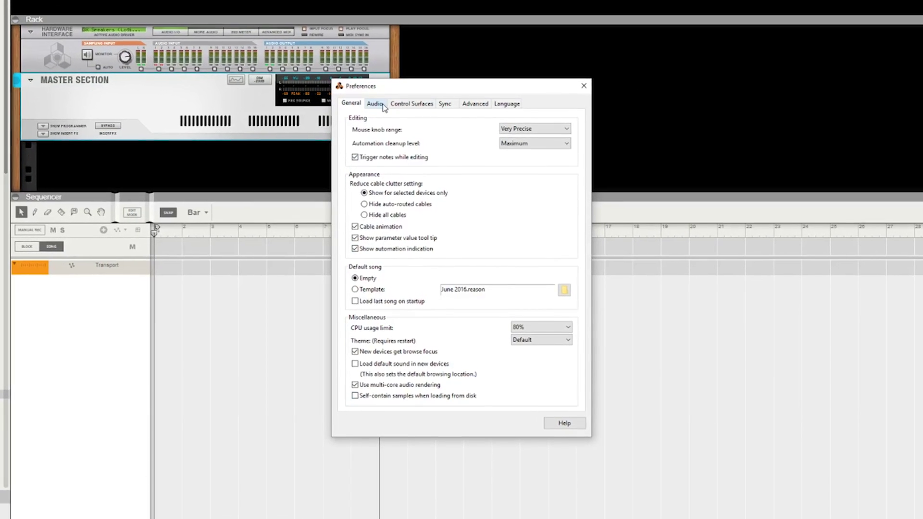
click(379, 112)
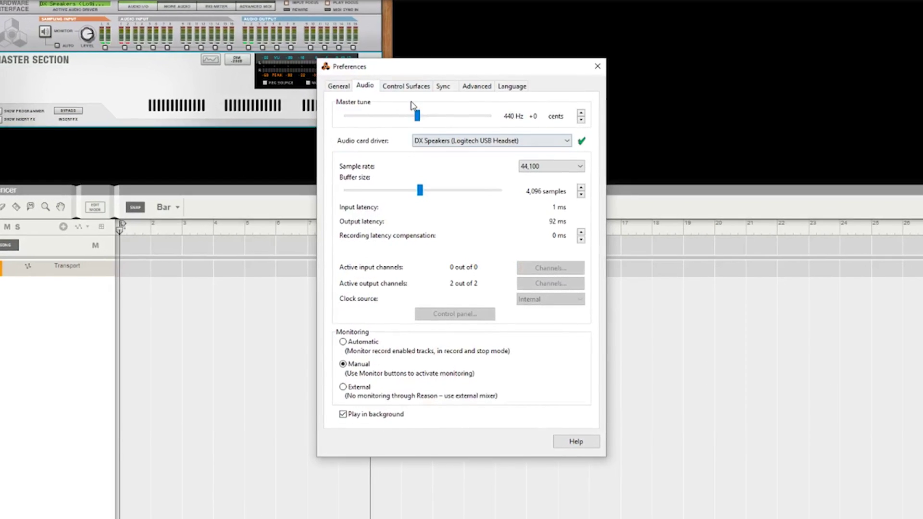
click(416, 95)
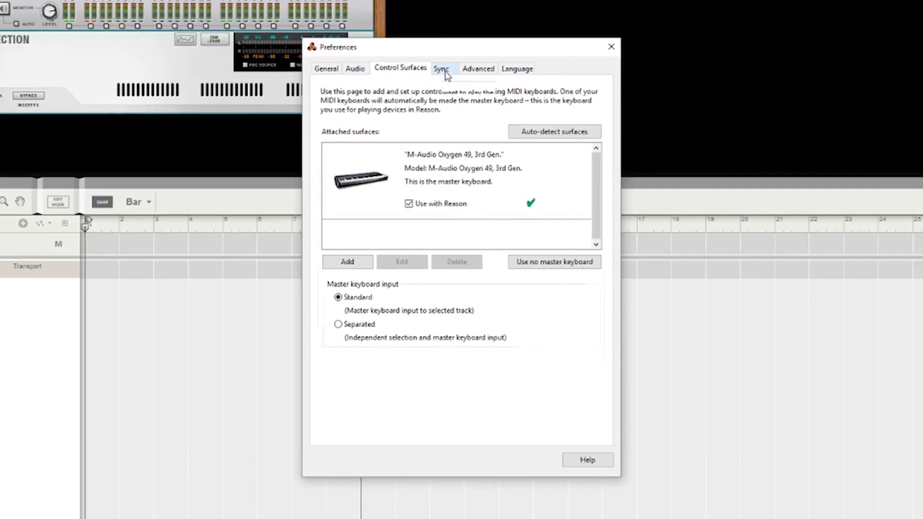
click(441, 77)
click(480, 60)
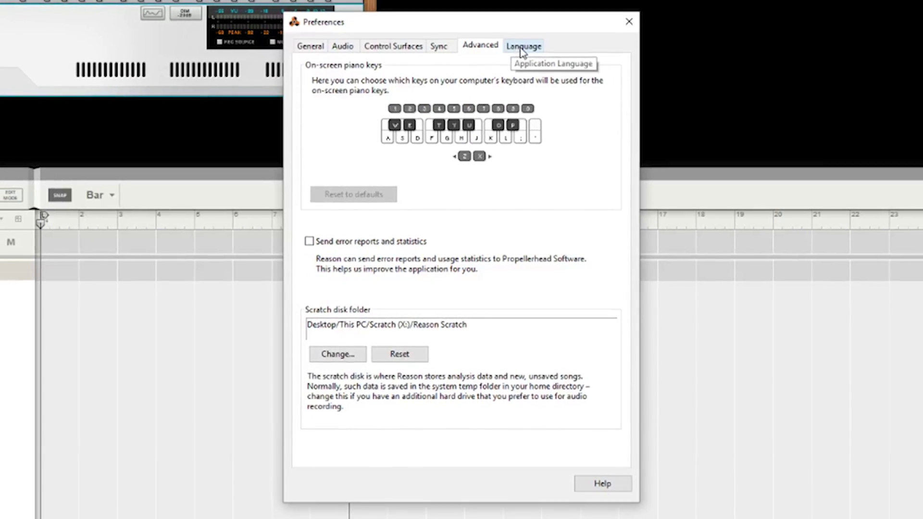
click(522, 44)
click(321, 52)
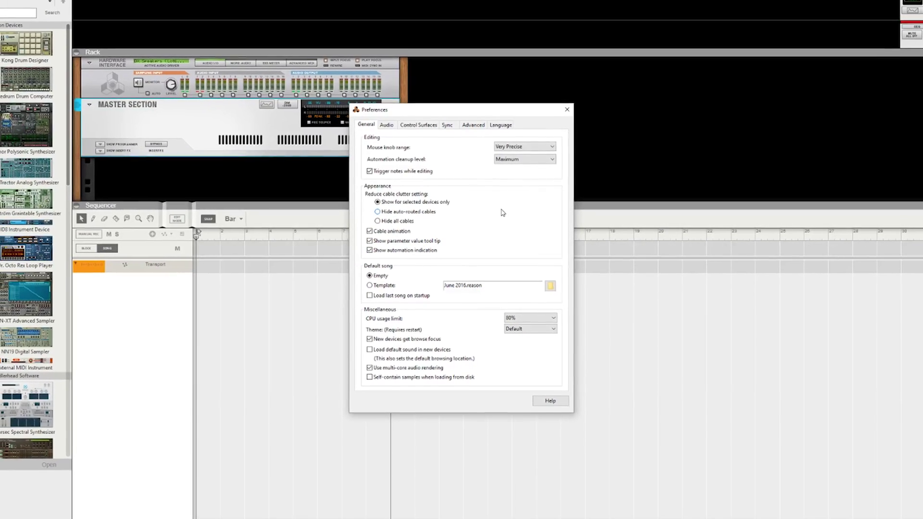
Close Preferences, look through the Window and Options menus, and pick SubTractor in the instrument browser
click(563, 114)
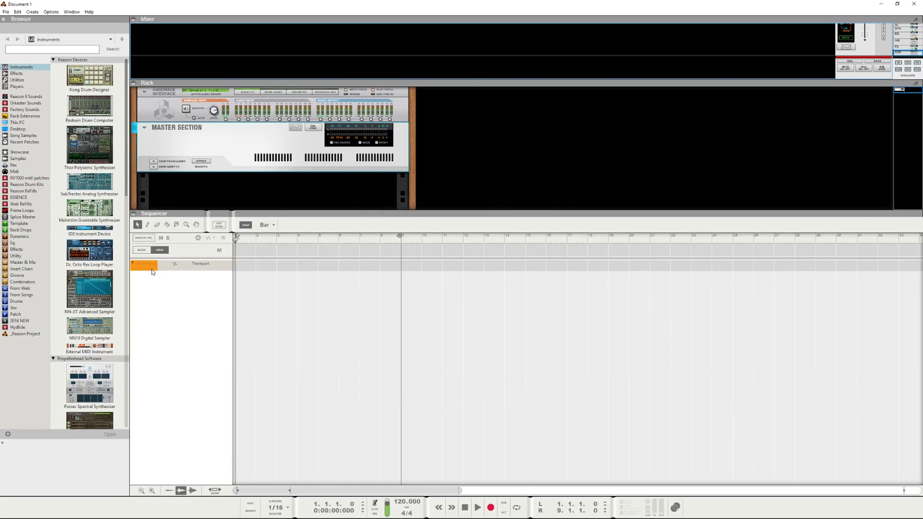
click(69, 14)
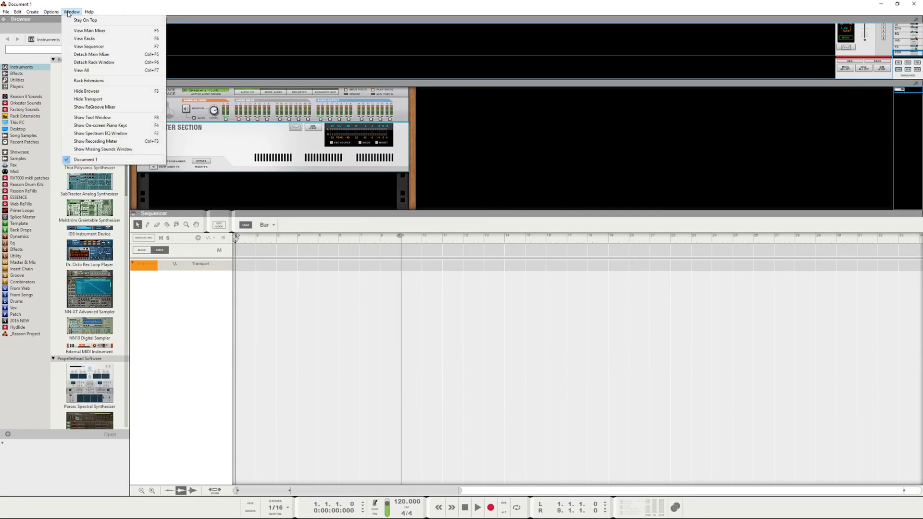
mouse_move(51, 12)
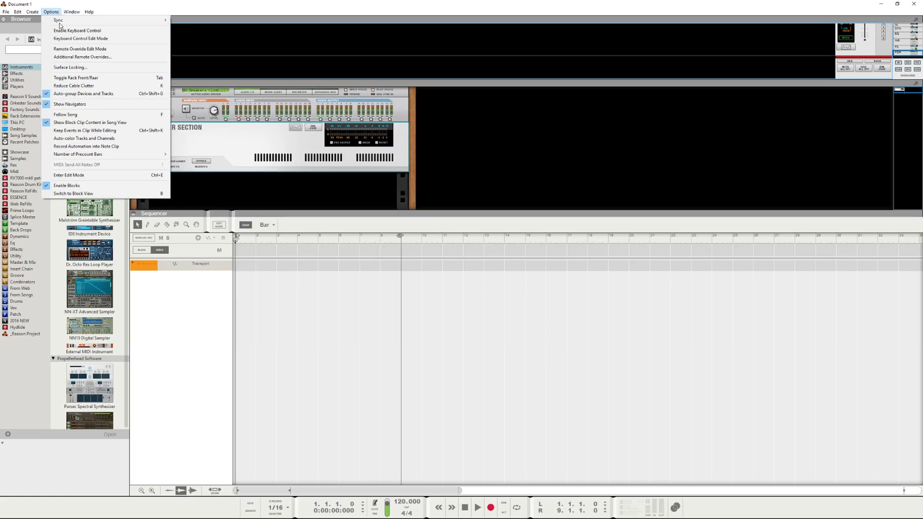
click(75, 139)
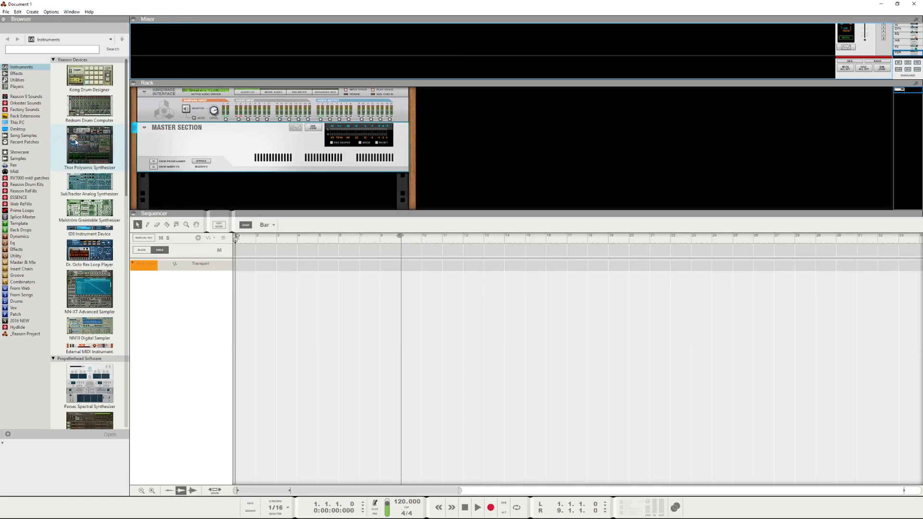
drag(79, 182, 173, 283)
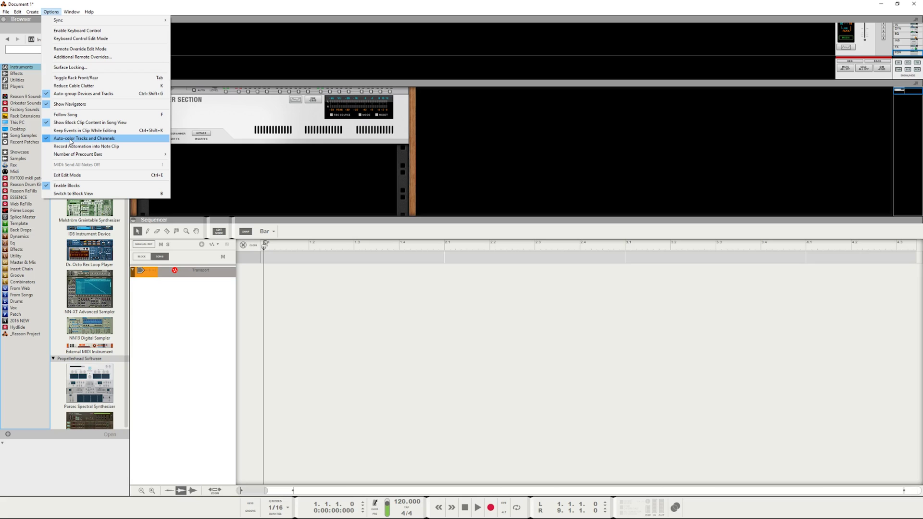
Add a SubTractor 1 track, stretch its empty clip to 8 bars, and open it for note editing
key(Escape)
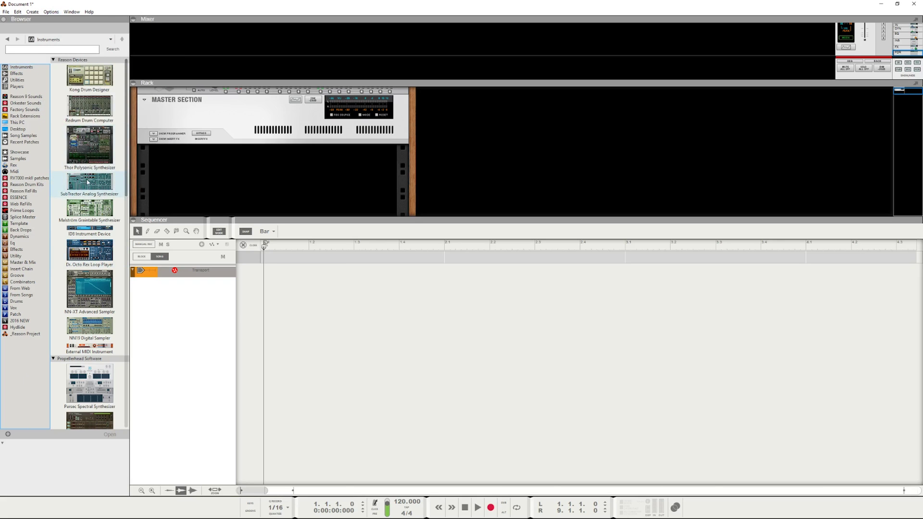
drag(88, 182, 181, 287)
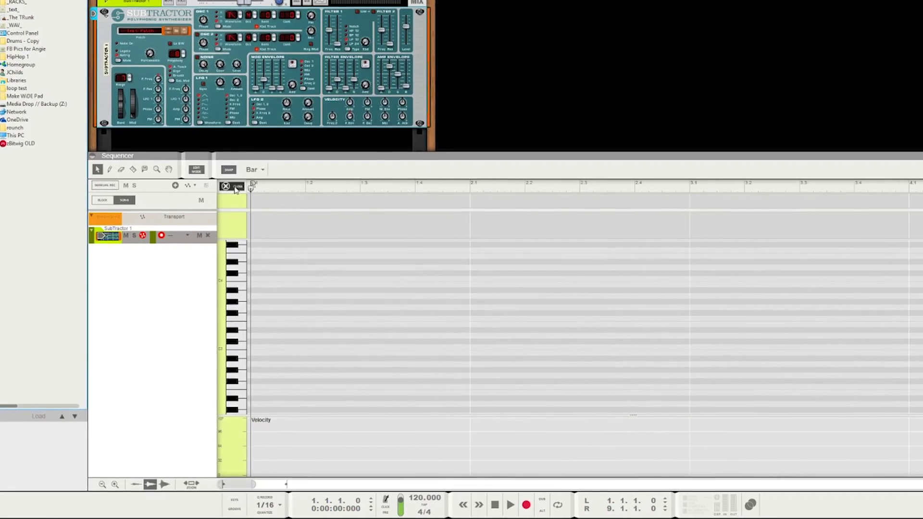
click(235, 188)
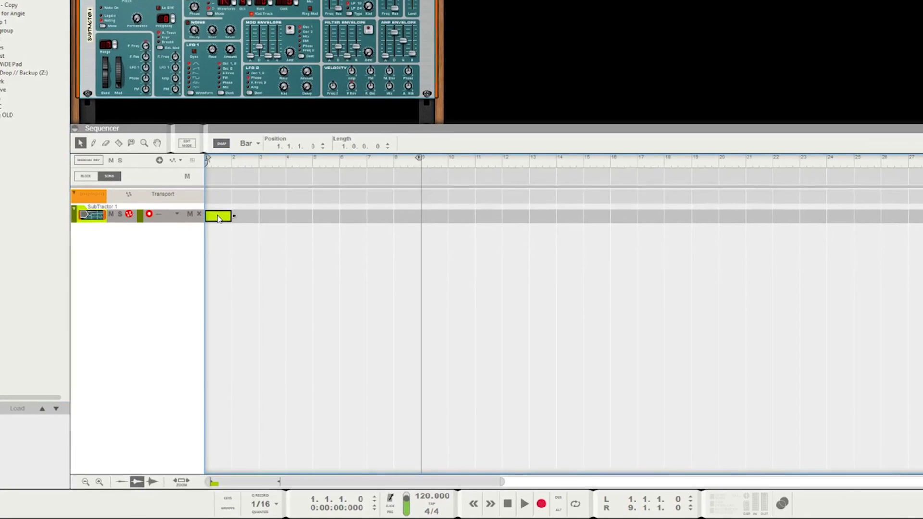
drag(229, 216, 420, 216)
double_click(329, 194)
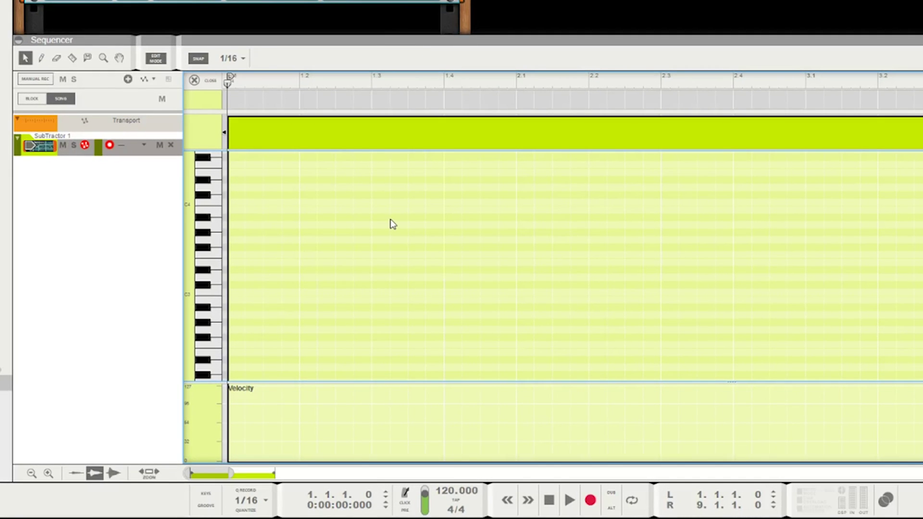
Recolour the SubTractor 1 clip Lemon yellow, then Bright Grey, and review its colour options again
right_click(365, 146)
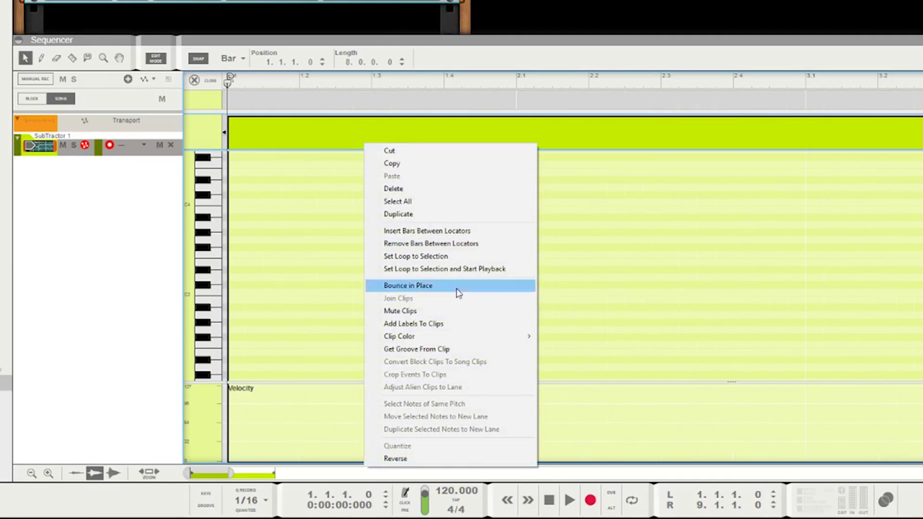
mouse_move(467, 340)
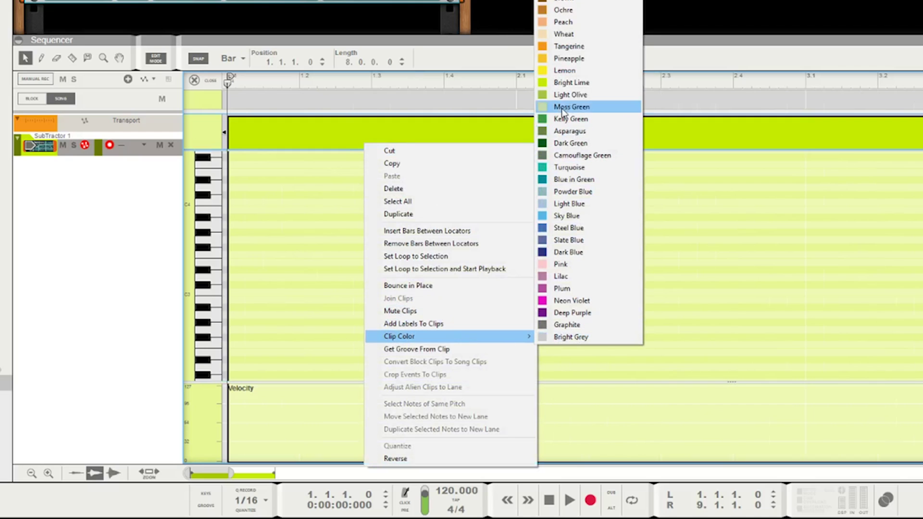
click(565, 71)
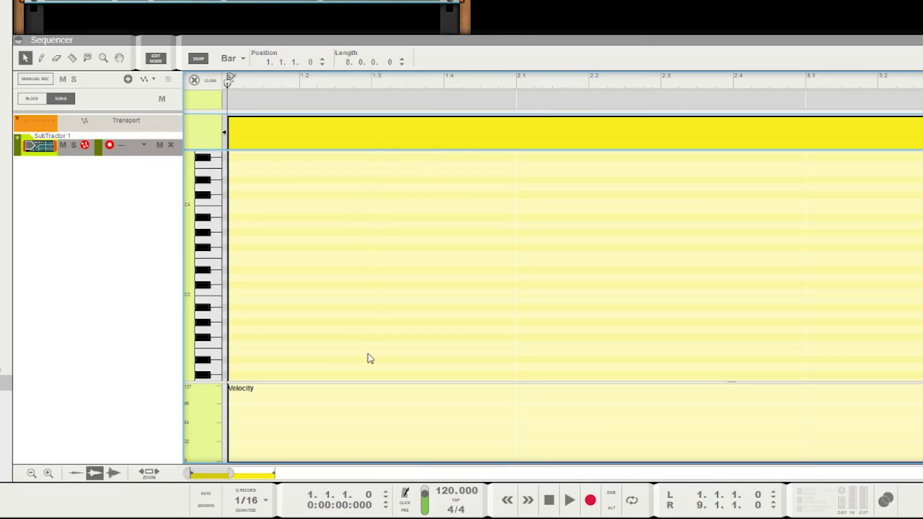
right_click(328, 141)
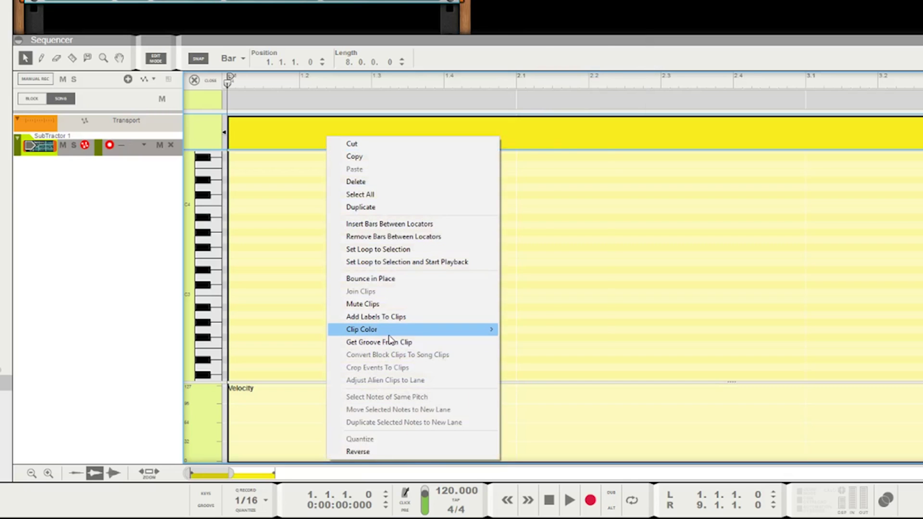
mouse_move(386, 331)
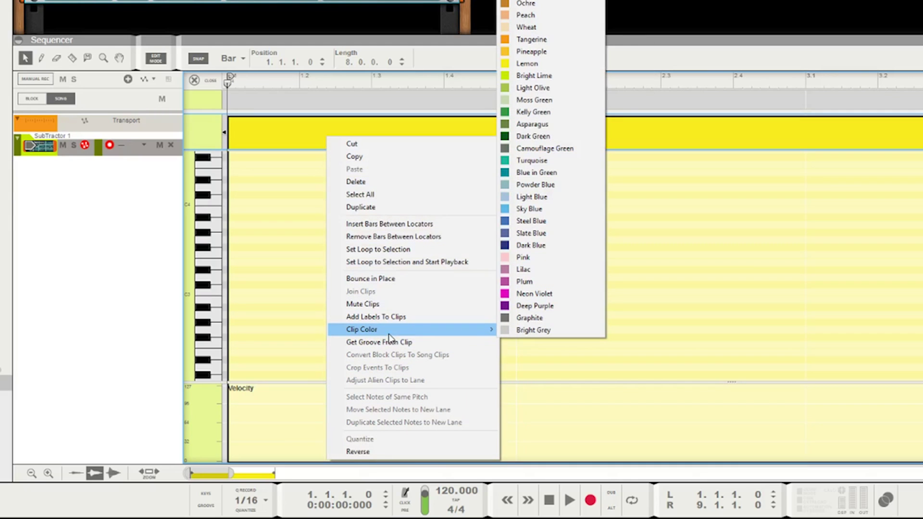
click(527, 329)
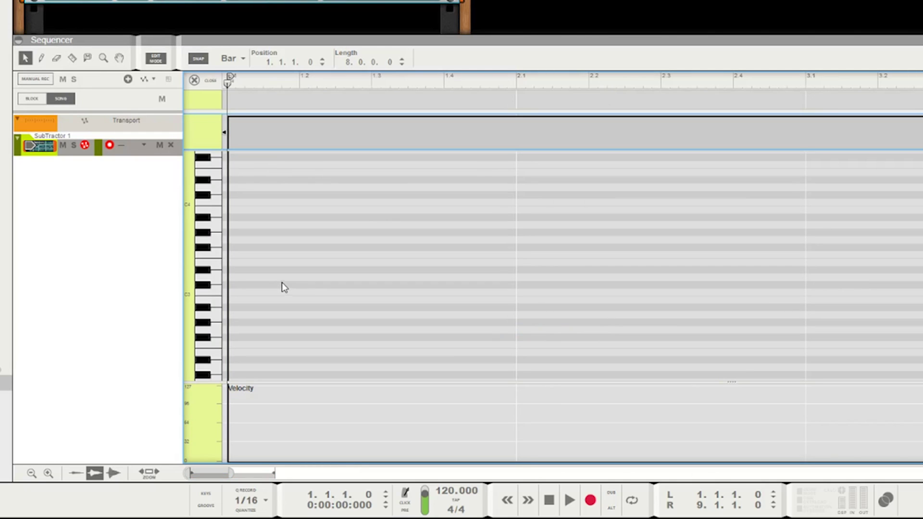
right_click(294, 135)
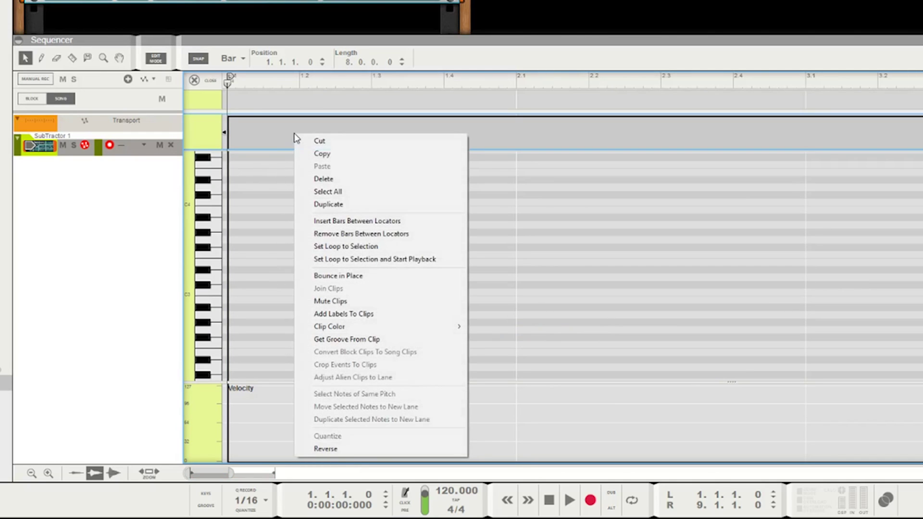
mouse_move(377, 333)
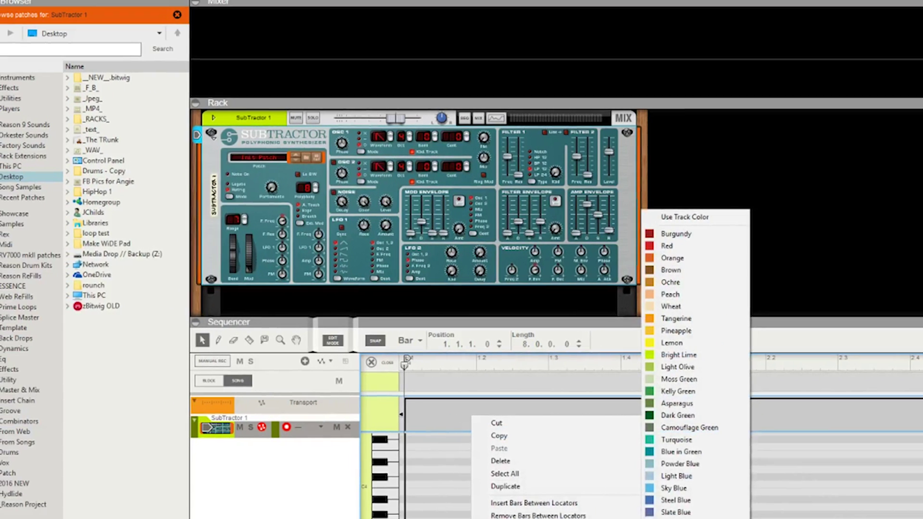
Uncheck Auto-color Tracks and Channels, deselect the clip, and make the sequencer taller than the rack
click(118, 22)
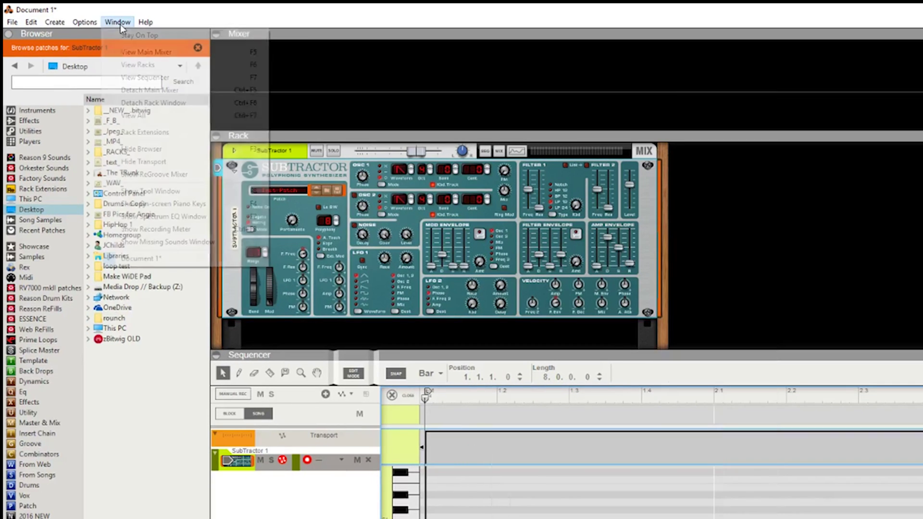
click(85, 22)
click(85, 22)
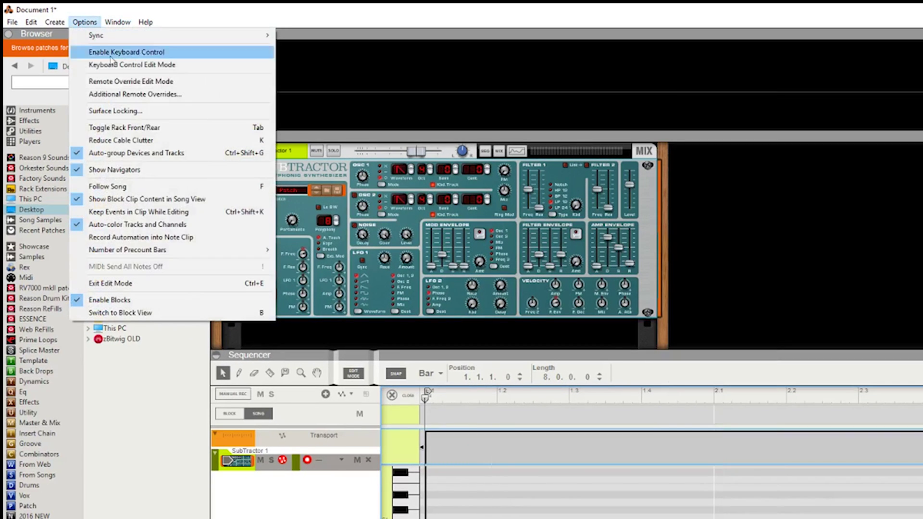
click(124, 227)
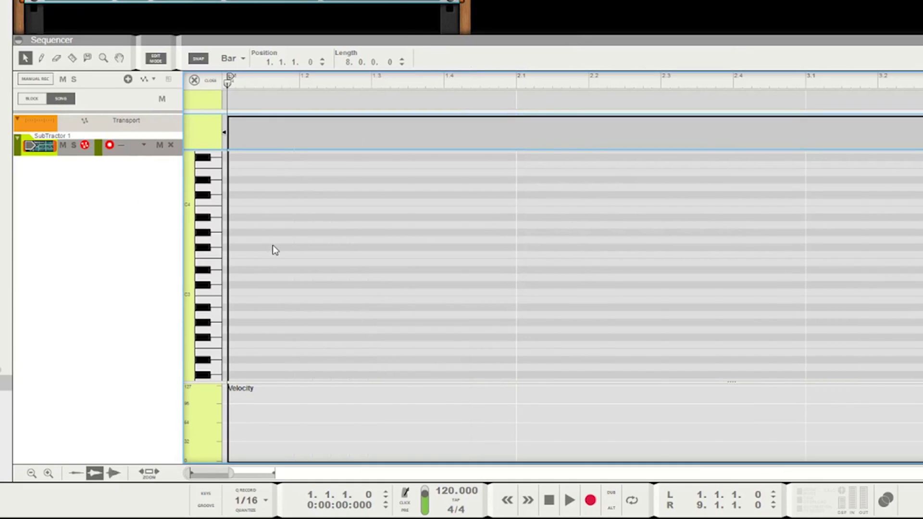
click(380, 416)
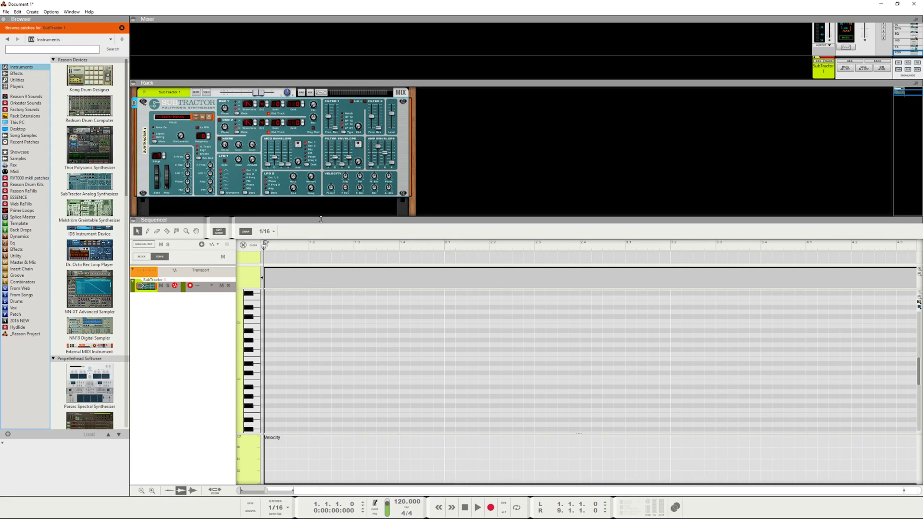
drag(320, 219, 324, 191)
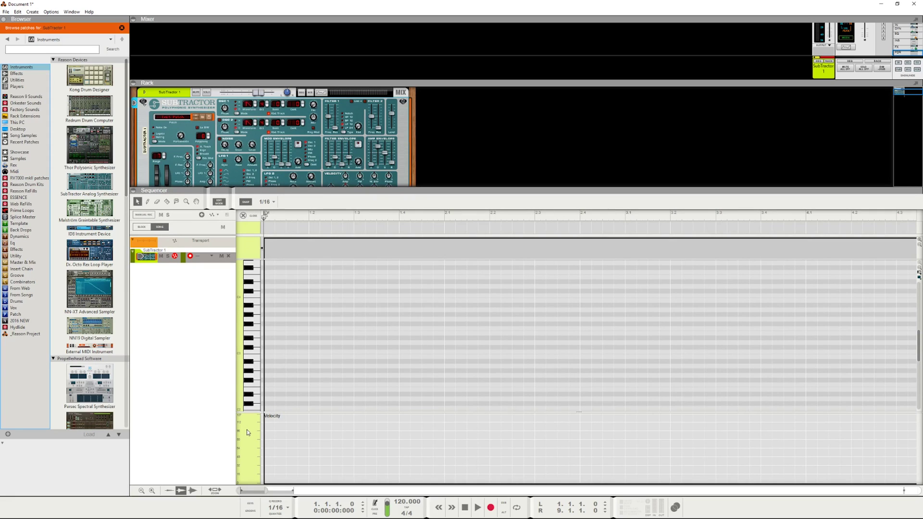
Toggle Edit Mode on and off repeatedly, finishing in the song arrangement view
click(252, 217)
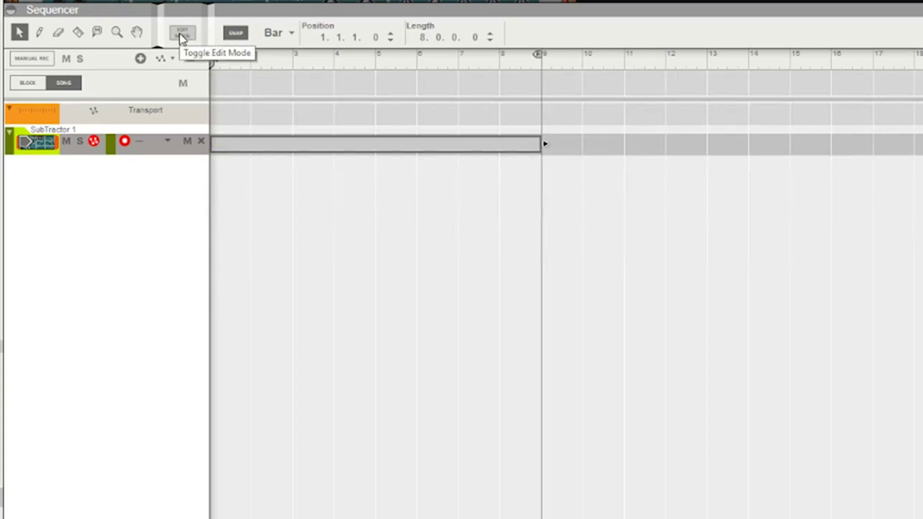
click(181, 35)
click(182, 34)
click(182, 34)
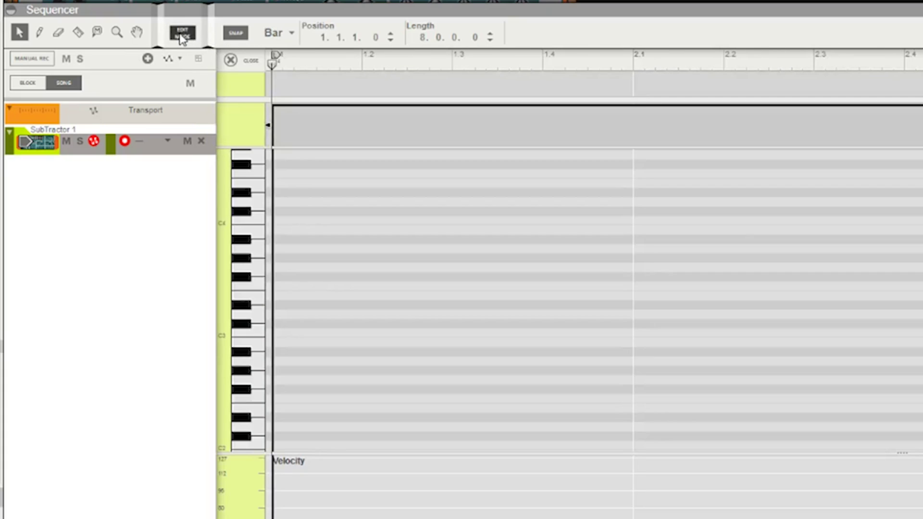
click(181, 35)
click(181, 35)
click(182, 34)
click(183, 34)
click(182, 33)
click(182, 33)
click(182, 33)
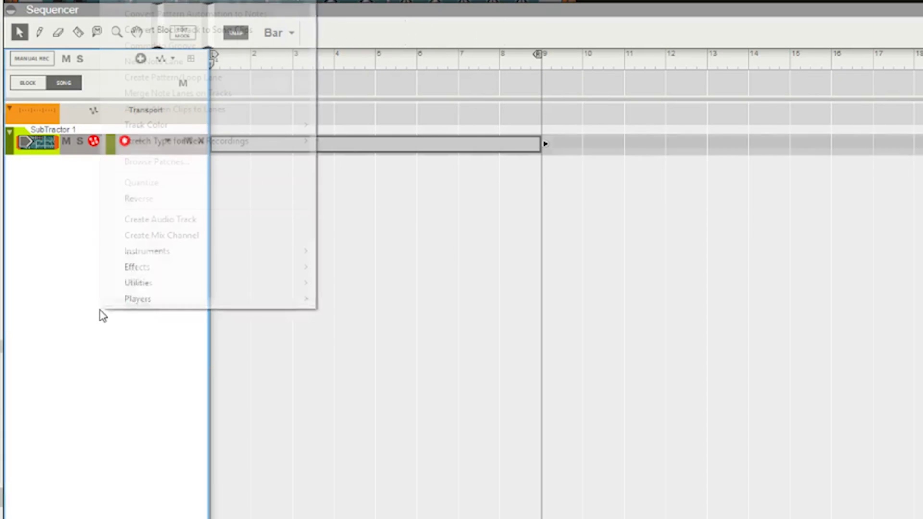
Add Audio Track 1 with a one-bar clip at bar 1 and open the clip for editing
click(175, 222)
click(235, 180)
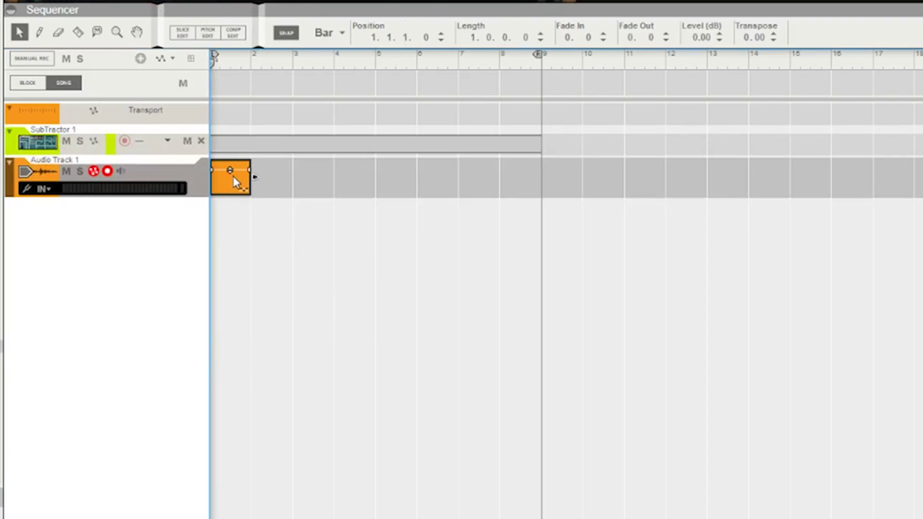
double_click(231, 187)
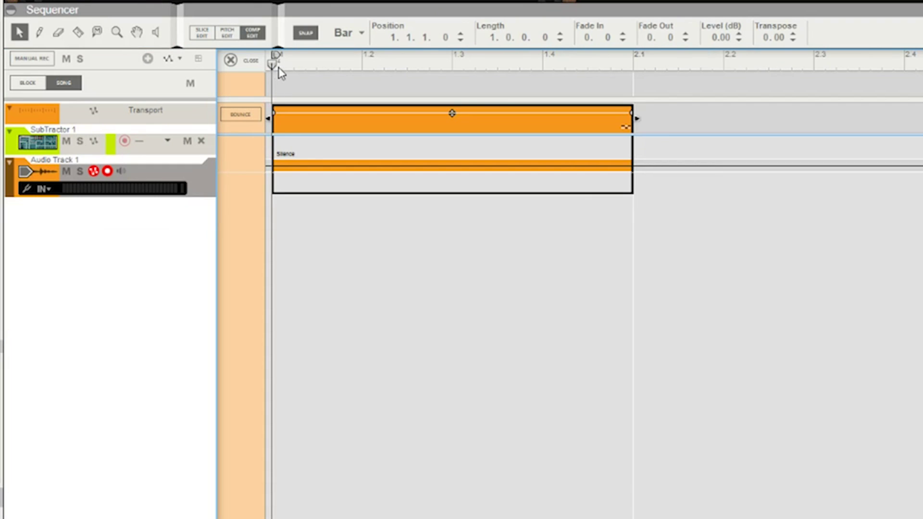
Cycle the audio clip through Slice, Pitch and Comp Edit modes, ending in Slice Edit
click(201, 38)
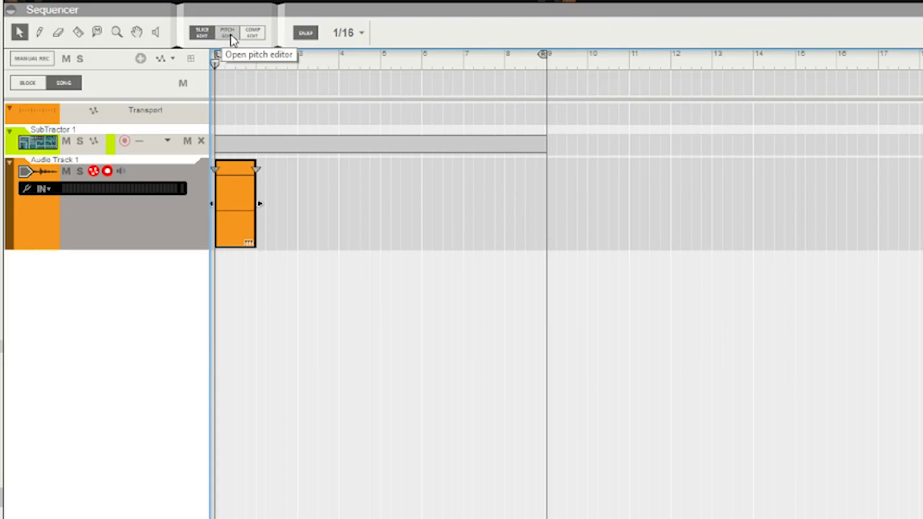
click(228, 33)
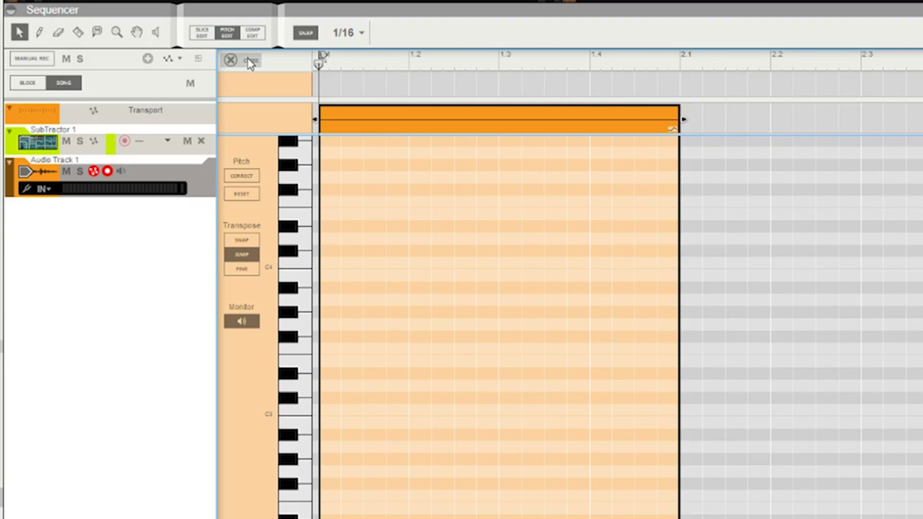
click(252, 33)
click(227, 33)
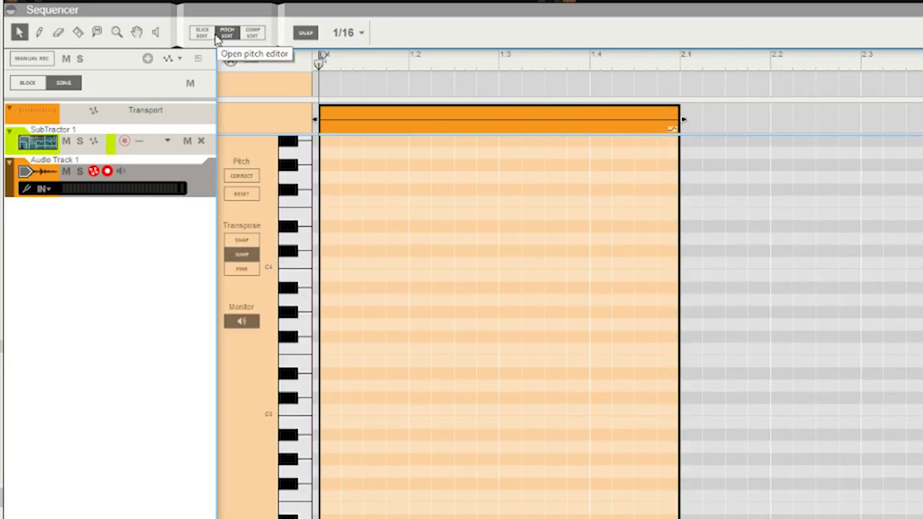
click(204, 32)
click(222, 34)
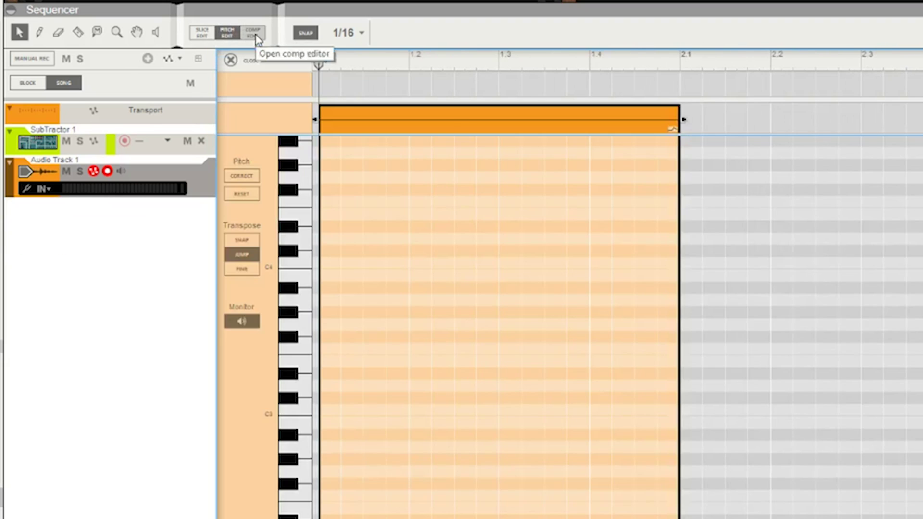
click(247, 33)
click(232, 37)
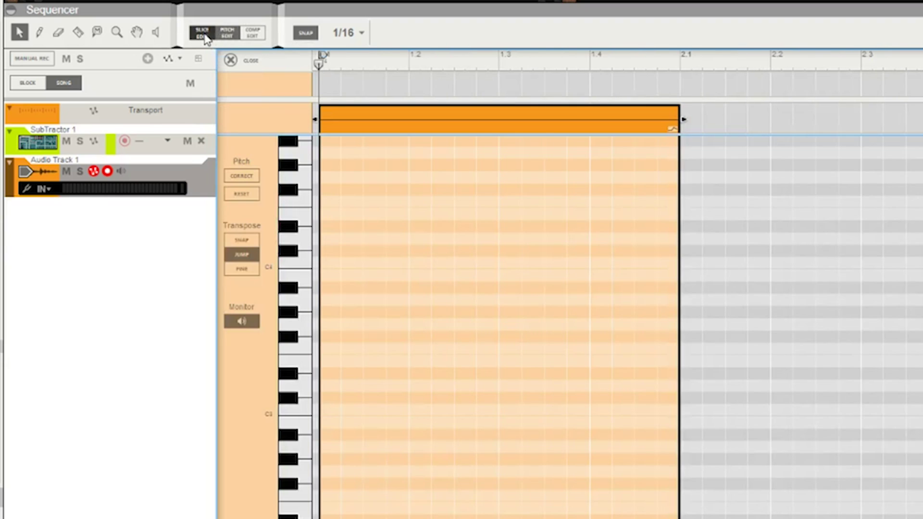
click(204, 36)
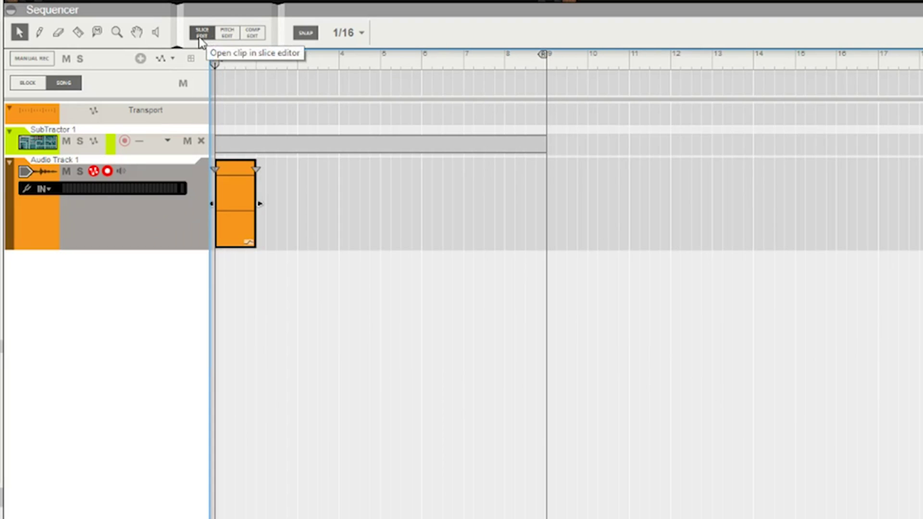
Switch the audio clip between Pitch Edit and Comp Edit, closing the pitch editor once
click(227, 35)
click(254, 61)
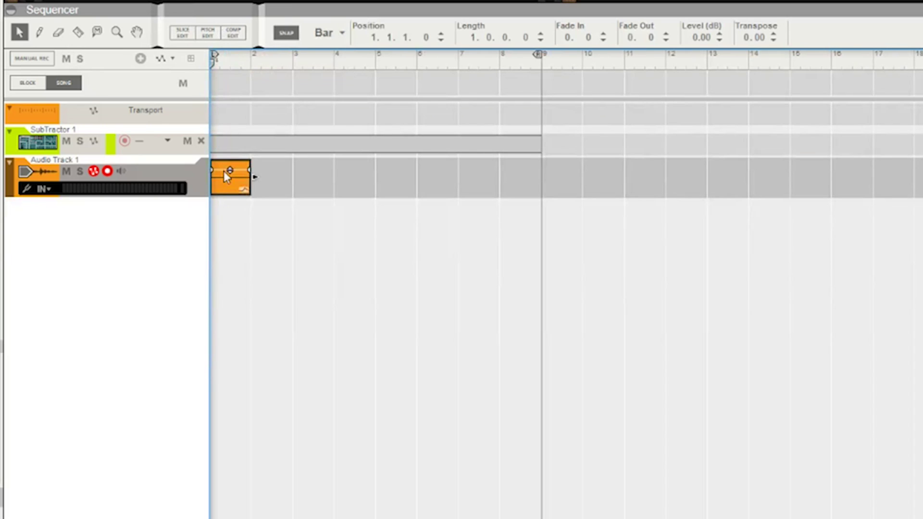
click(225, 34)
click(225, 34)
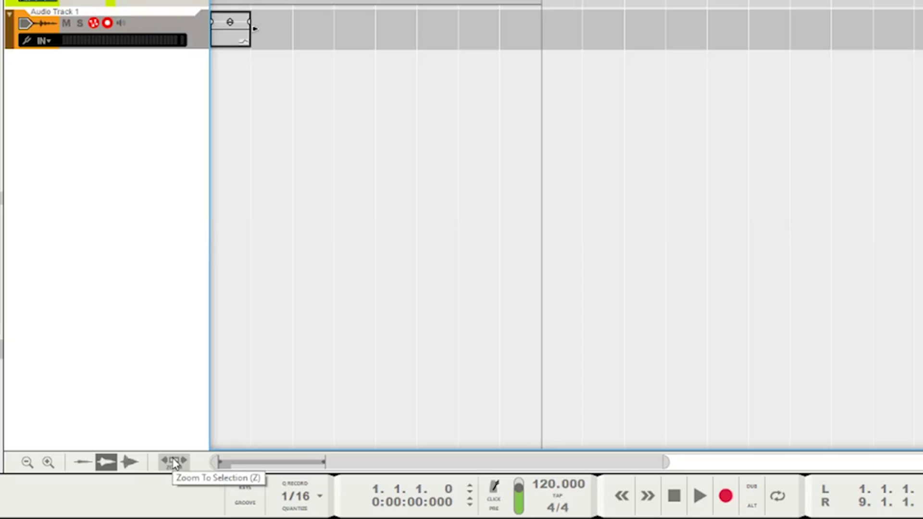
Zoom to the clip twice, then collapse the sequencer so the rack fills the window
click(174, 463)
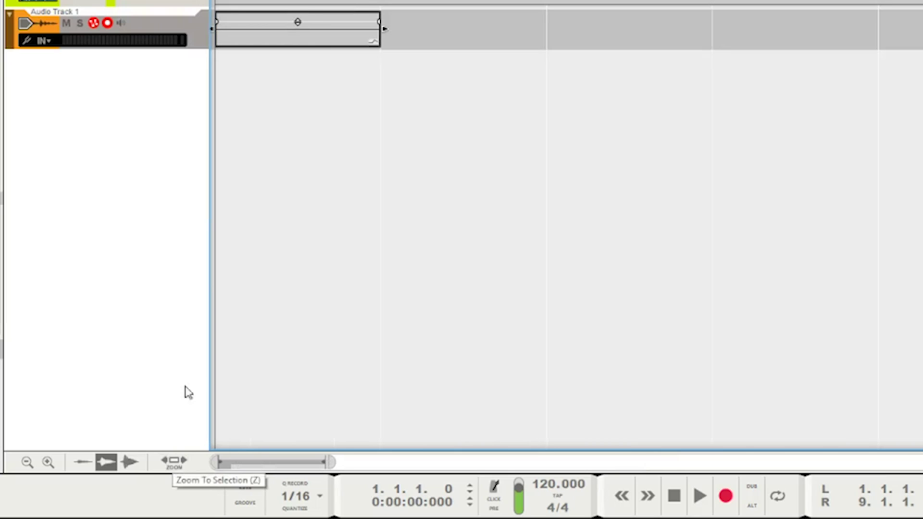
click(175, 462)
click(174, 463)
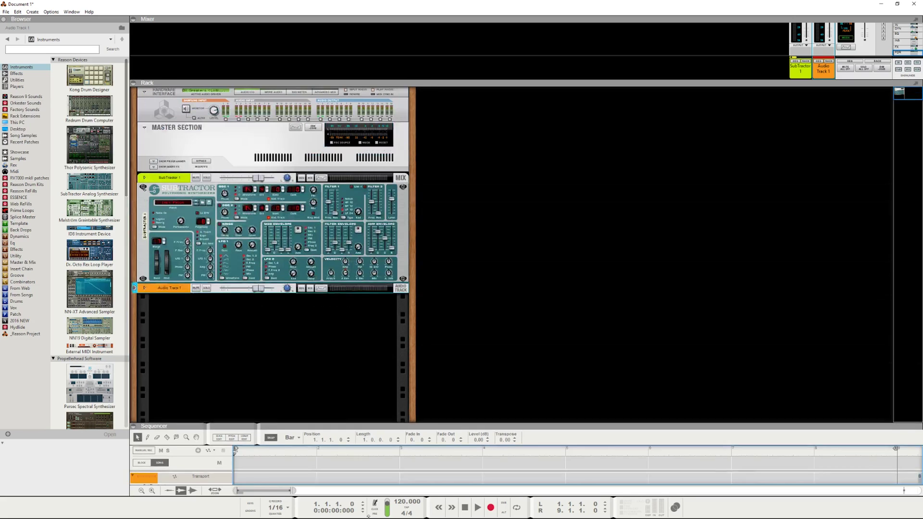
Show the rack and browse to the Reason 9 Sounds patch collection in the Browser
key(F7)
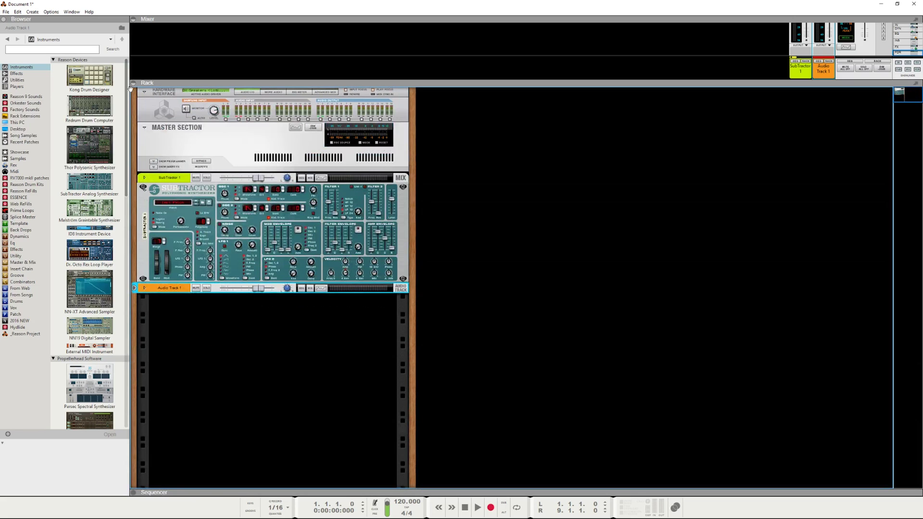
click(16, 75)
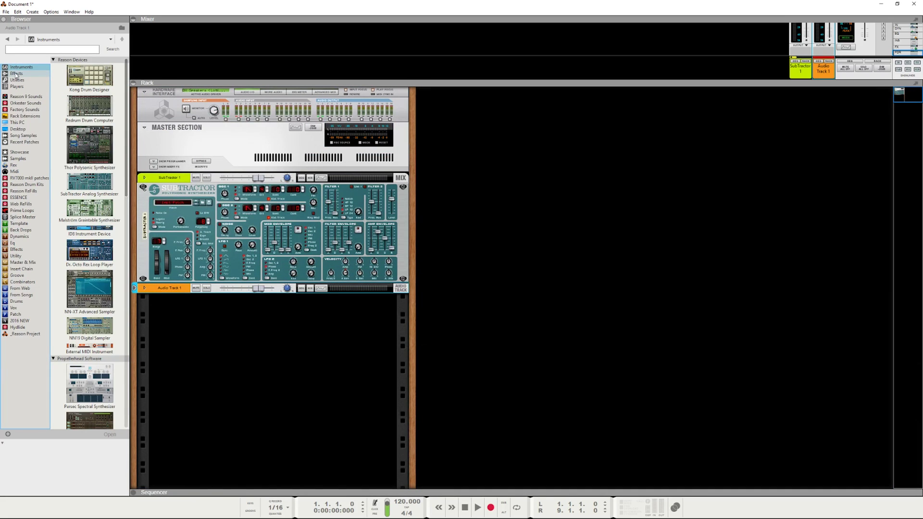
click(16, 74)
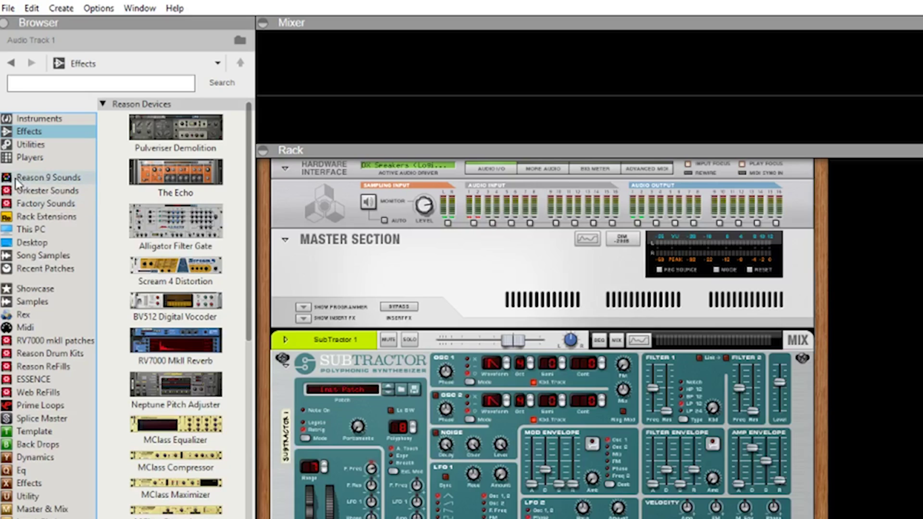
click(53, 178)
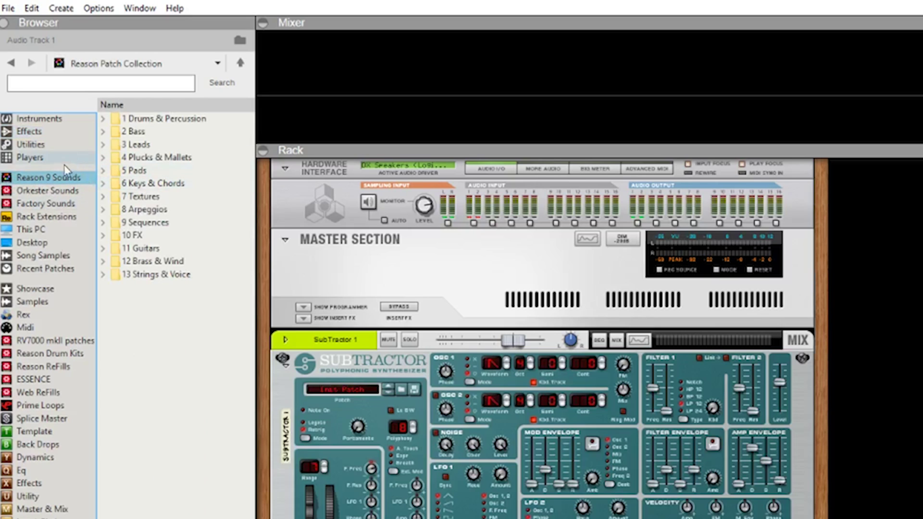
click(102, 119)
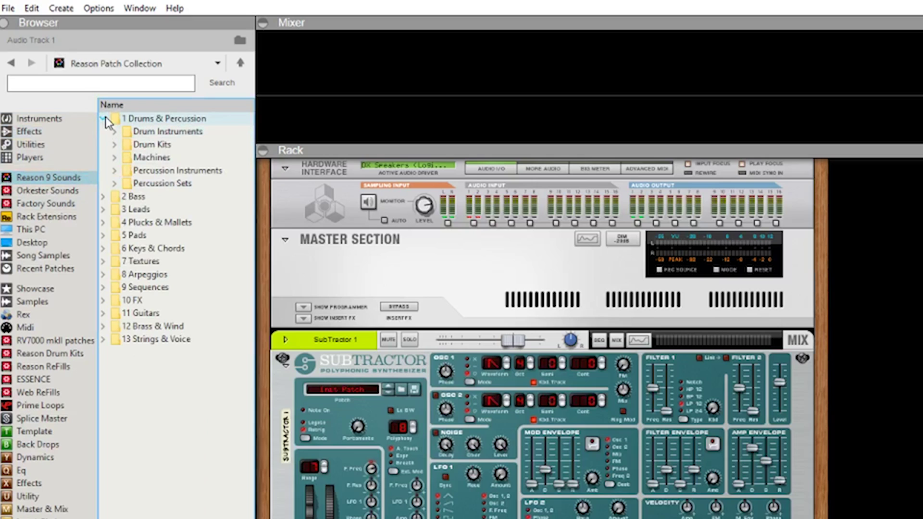
click(103, 119)
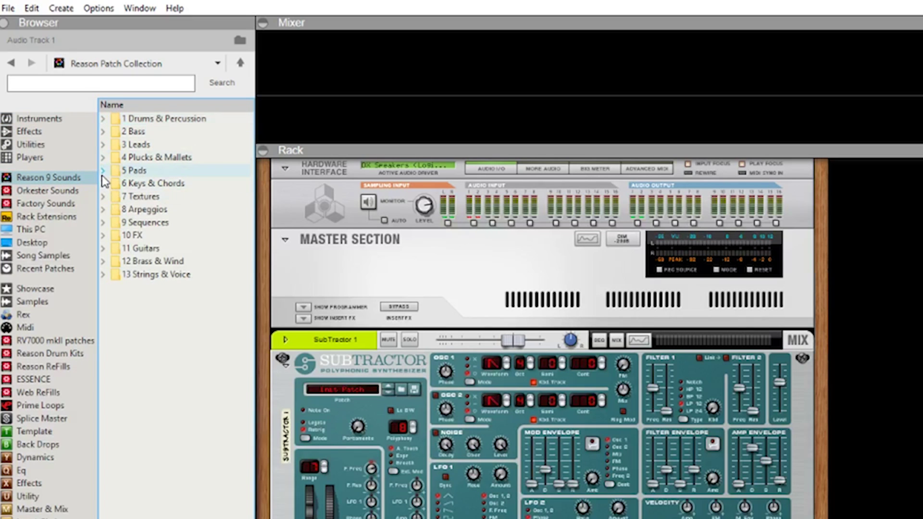
Load Ancient Writing.thor from the 5 Pads folder as a new Thor device
click(102, 174)
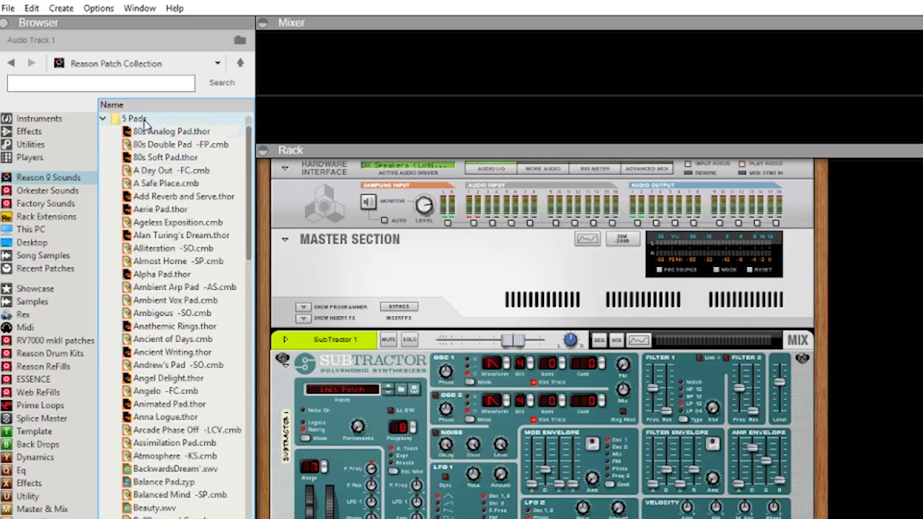
click(153, 354)
double_click(153, 355)
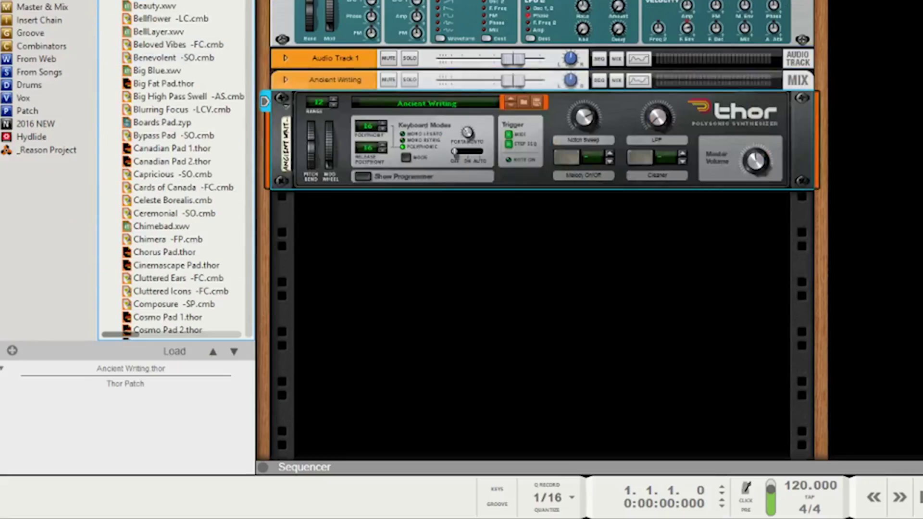